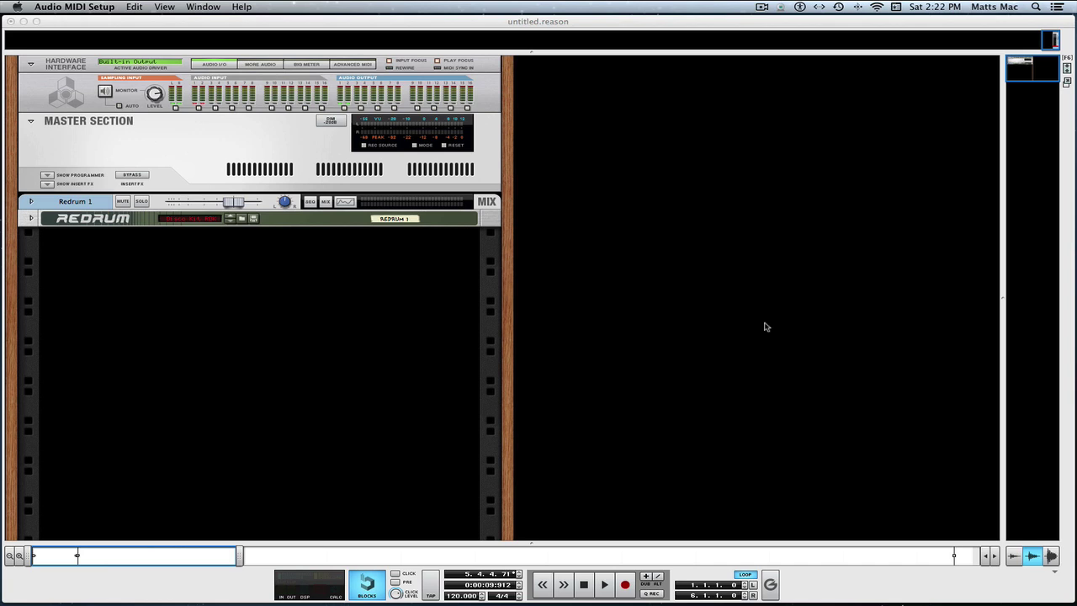
Step: Add an External MIDI Instrument (EMI 1) below Redrum 1, then bring up Kontakt 5
{"action": "left_click", "coordinate": [594, 304]}
{"action": "scroll", "coordinate": [756, 304], "scroll_direction": "down", "scroll_amount": 10}
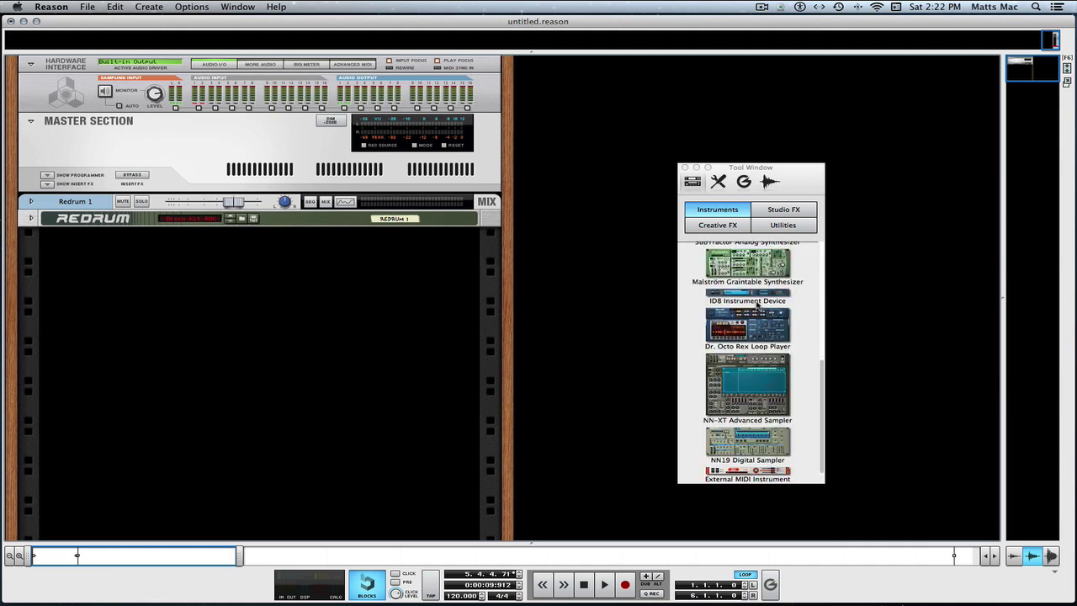
{"action": "double_click", "coordinate": [754, 475]}
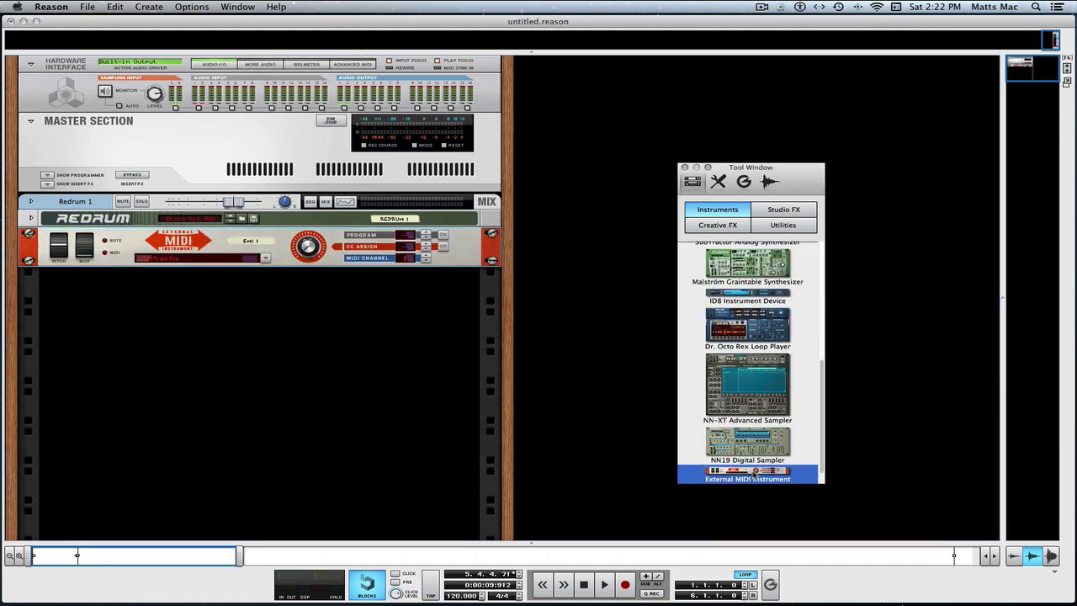
{"action": "left_click", "coordinate": [685, 167]}
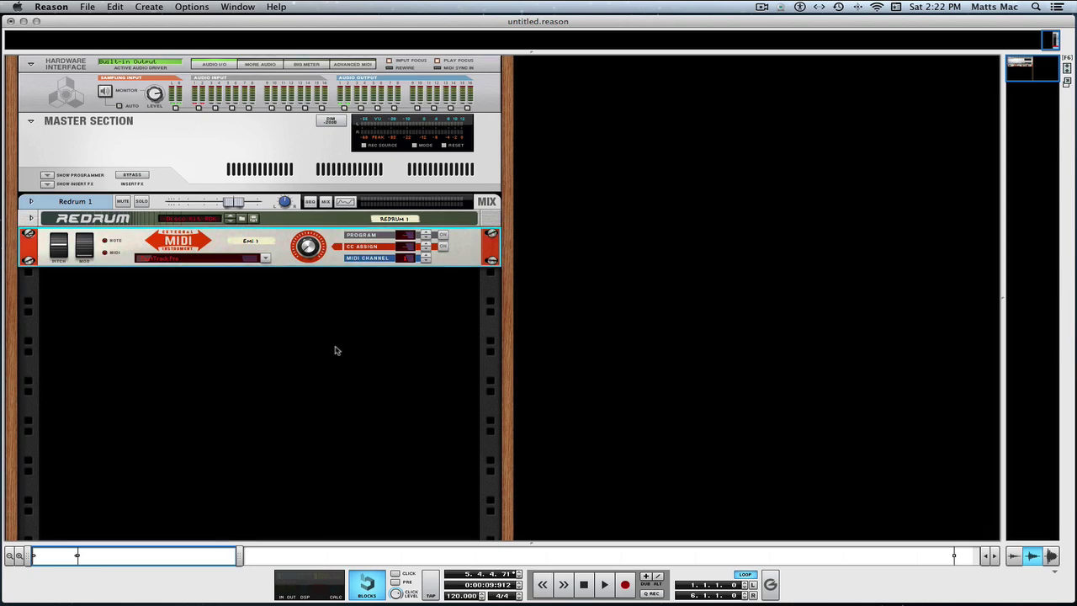
{"action": "left_click", "coordinate": [656, 589]}
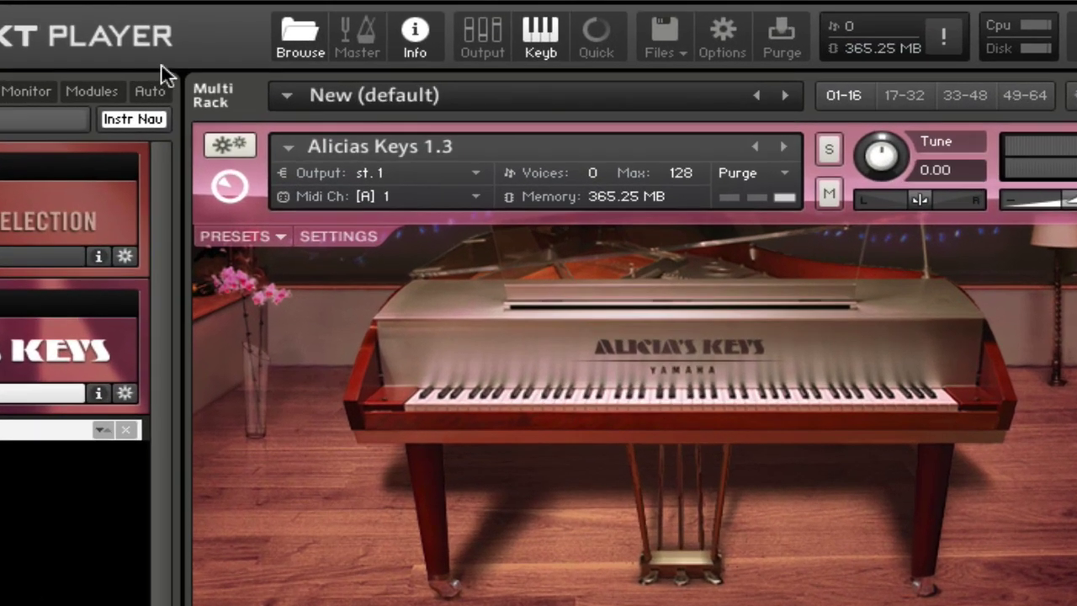
Step: Set Alicias Keys' MIDI input to Port C (Kontakt 5 Virtual Input), channel 1
{"action": "left_click", "coordinate": [475, 196]}
{"action": "mouse_move", "coordinate": [362, 293]}
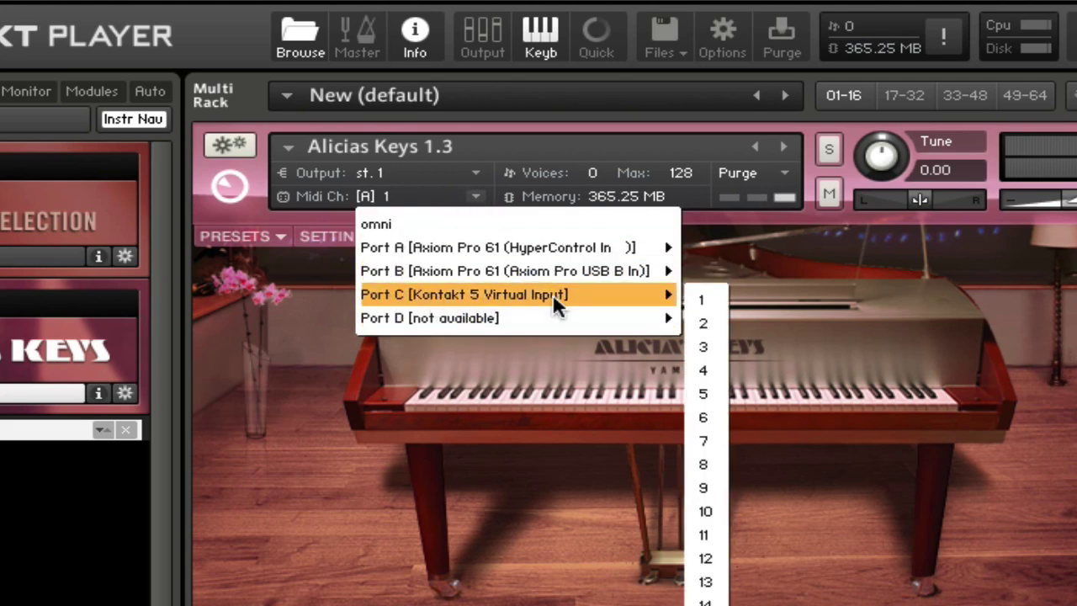
{"action": "left_click", "coordinate": [711, 296]}
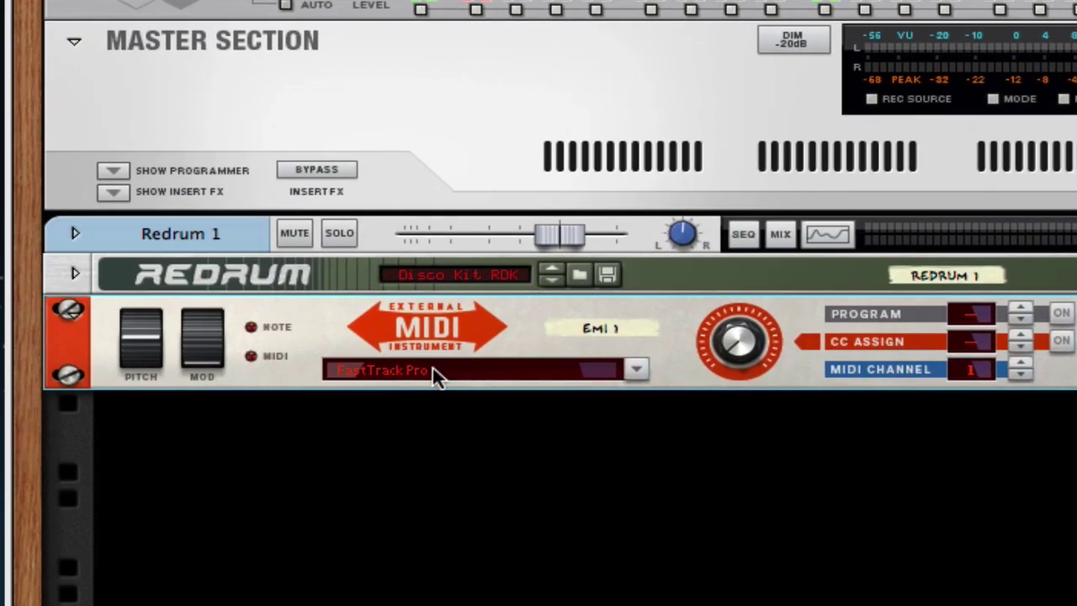
Step: Route EMI 1's MIDI output to Kontakt 5 Virtual Input and return to Kontakt 5
{"action": "left_click", "coordinate": [433, 370]}
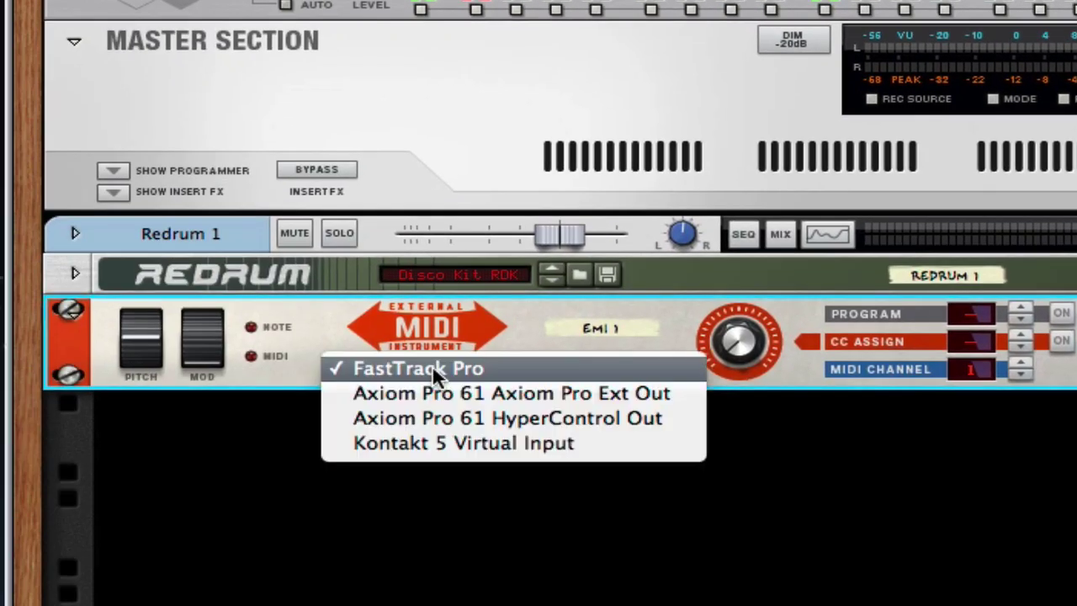
{"action": "left_click", "coordinate": [415, 447]}
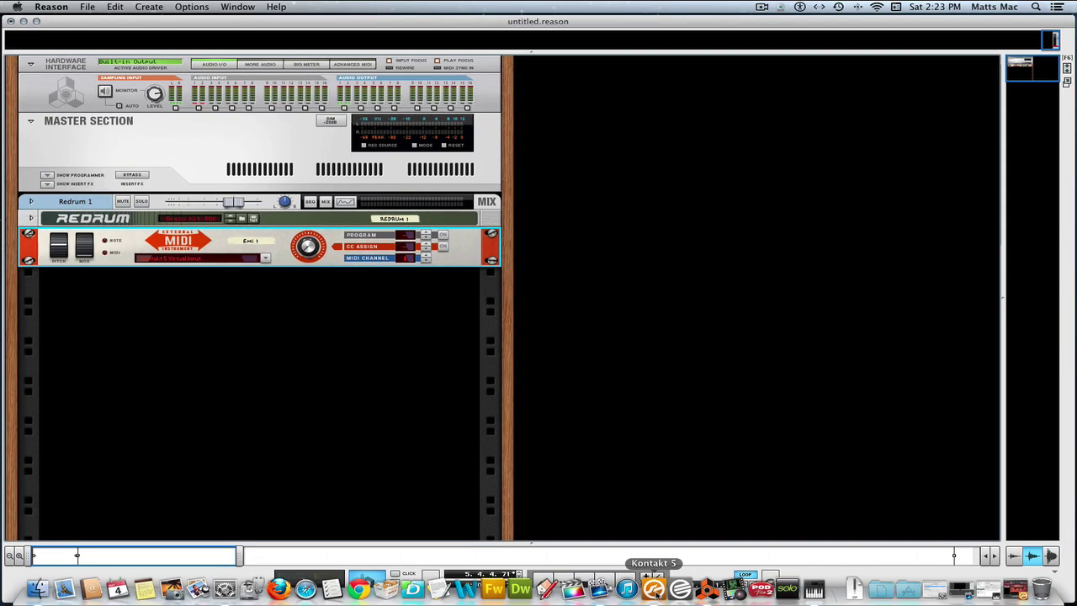
{"action": "left_click", "coordinate": [657, 589]}
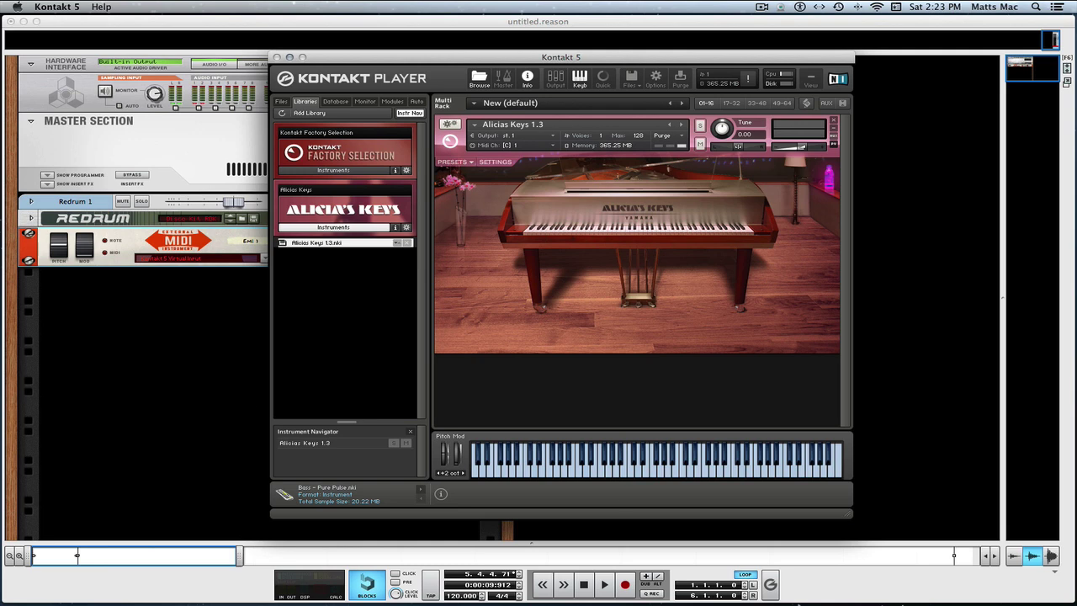
Step: Check the audio devices in Audio MIDI Setup, then minimize the Kontakt Player window
{"action": "left_click", "coordinate": [835, 588]}
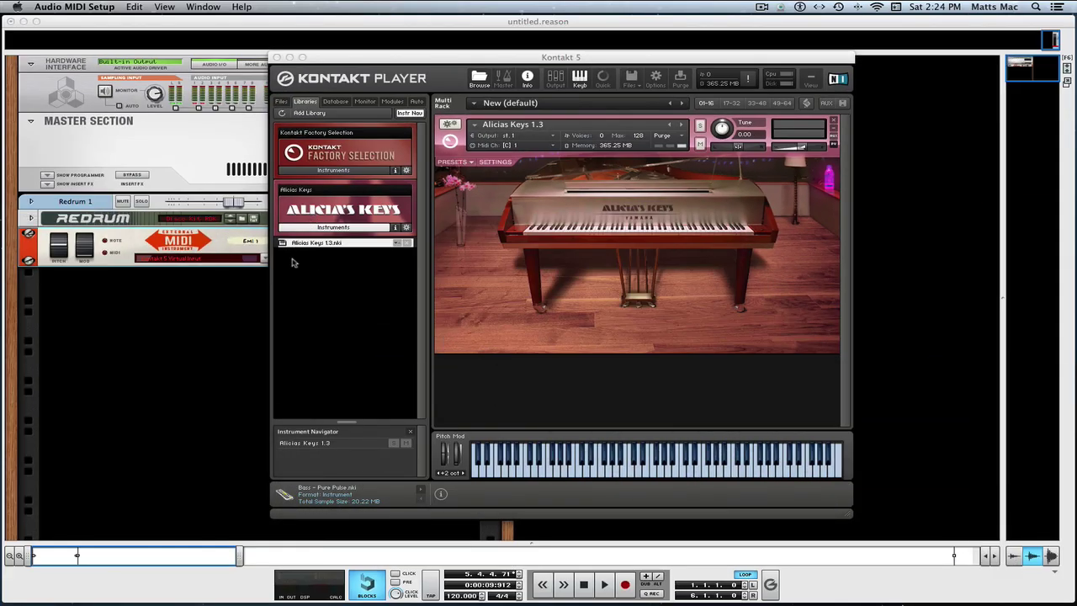
{"action": "left_click", "coordinate": [725, 390]}
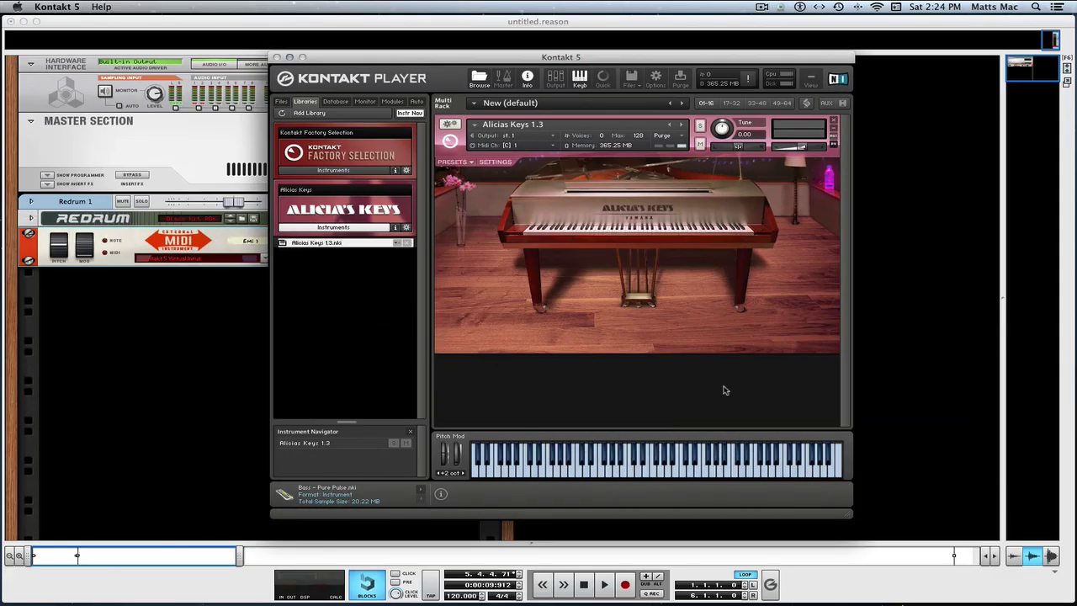
{"action": "left_click", "coordinate": [289, 58]}
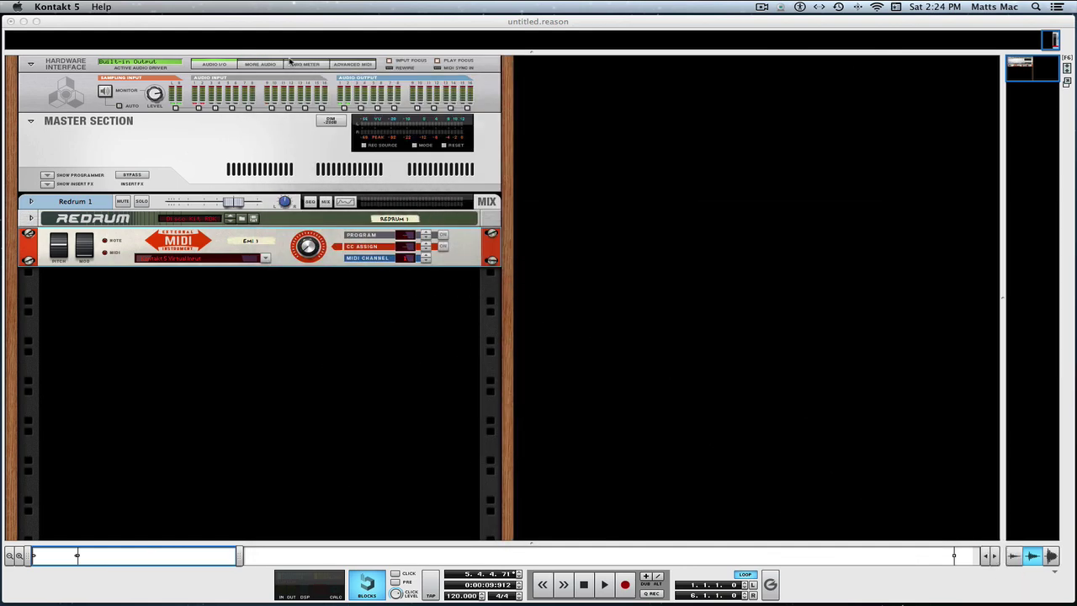
Step: In the sequencer, return the song position to bar 1 and clear the EMI 1 track selection
{"action": "left_click", "coordinate": [328, 308]}
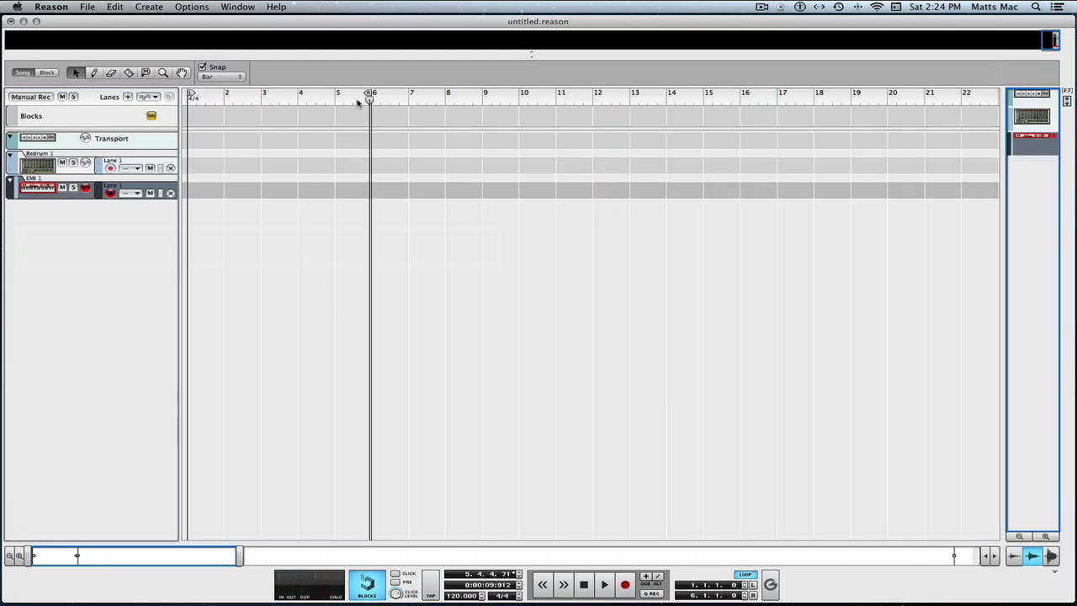
{"action": "left_click", "coordinate": [193, 95]}
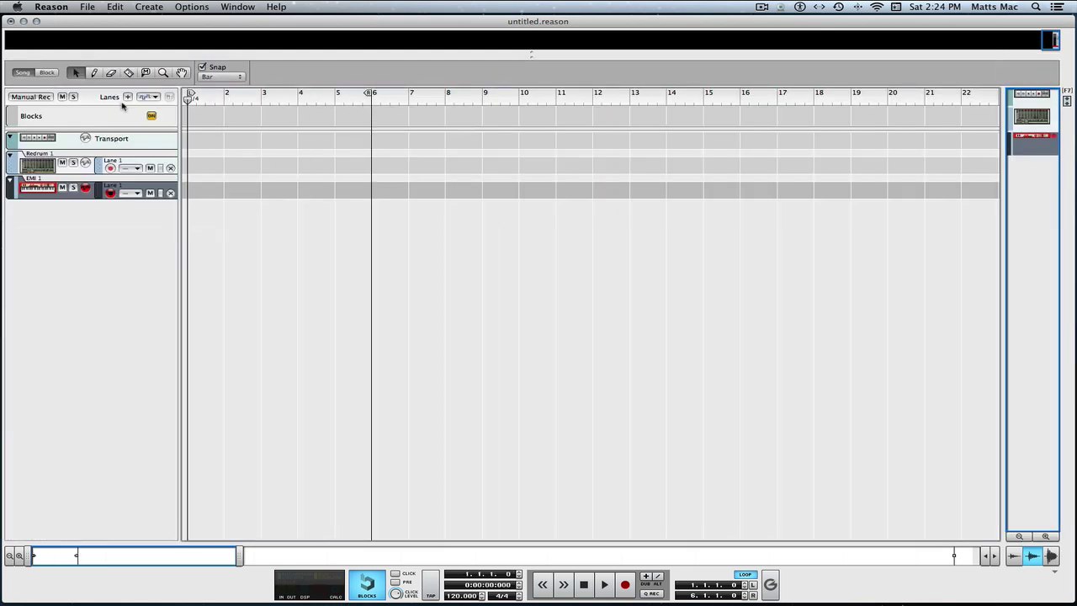
{"action": "left_click", "coordinate": [68, 241]}
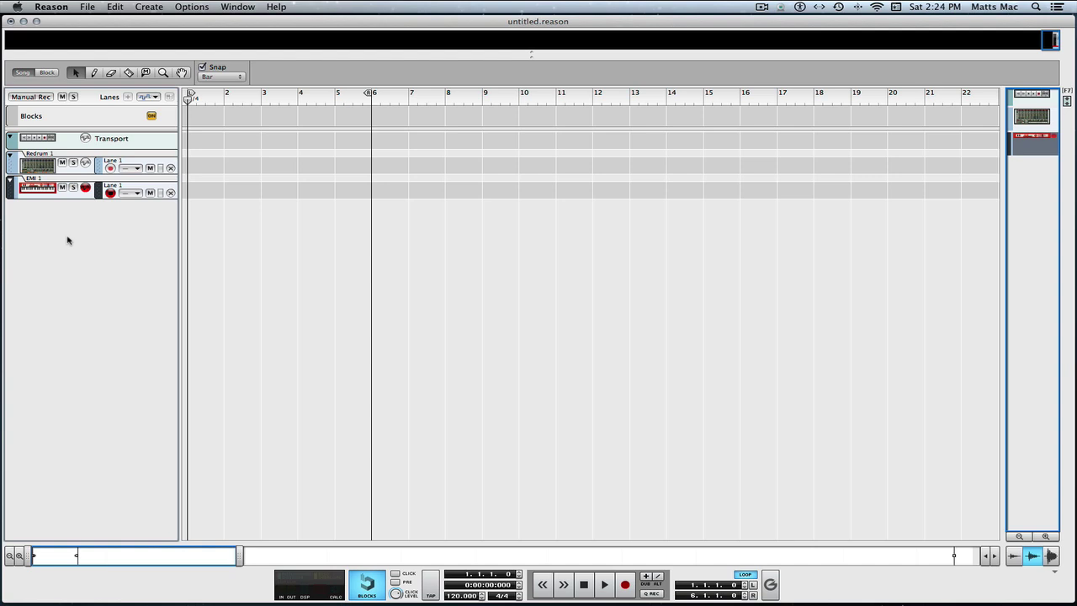
Step: Add a Redrum Drum Computer, Redrum 2, with its own sequencer track
{"action": "key", "text": "F8"}
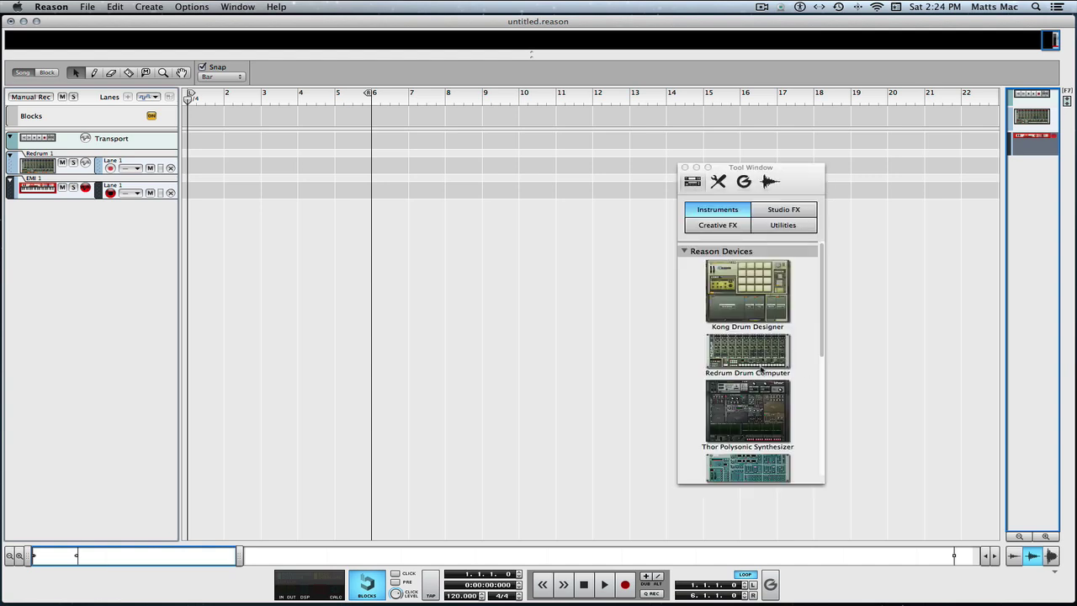
{"action": "double_click", "coordinate": [759, 360]}
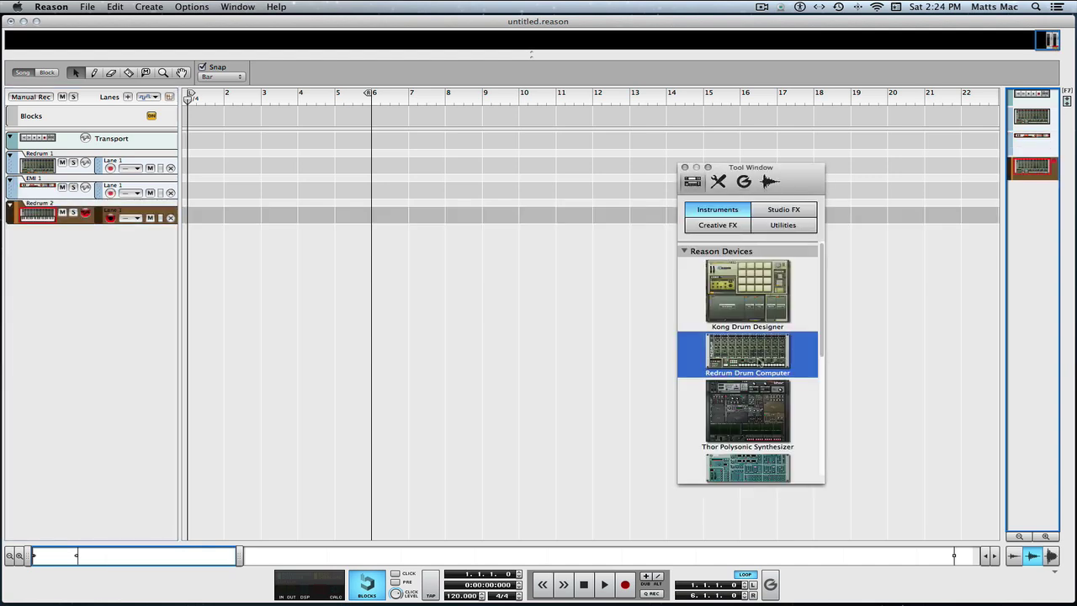
{"action": "key", "text": "F8"}
Step: Program Redrum 2 with drum 1 on steps 1 and 5 and drum 2 on step 9, then select drum 8
{"action": "key", "text": "F6"}
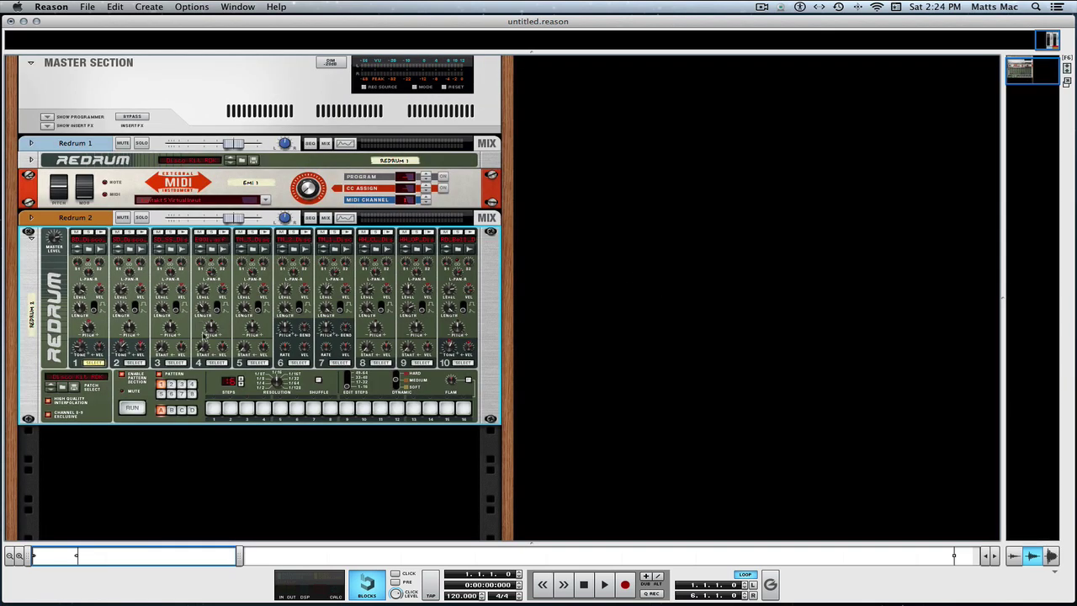
{"action": "left_click", "coordinate": [212, 408]}
{"action": "left_click", "coordinate": [280, 408]}
{"action": "left_click", "coordinate": [137, 363]}
{"action": "left_click", "coordinate": [346, 409]}
{"action": "mouse_move", "coordinate": [377, 336]}
{"action": "left_click", "coordinate": [381, 363]}
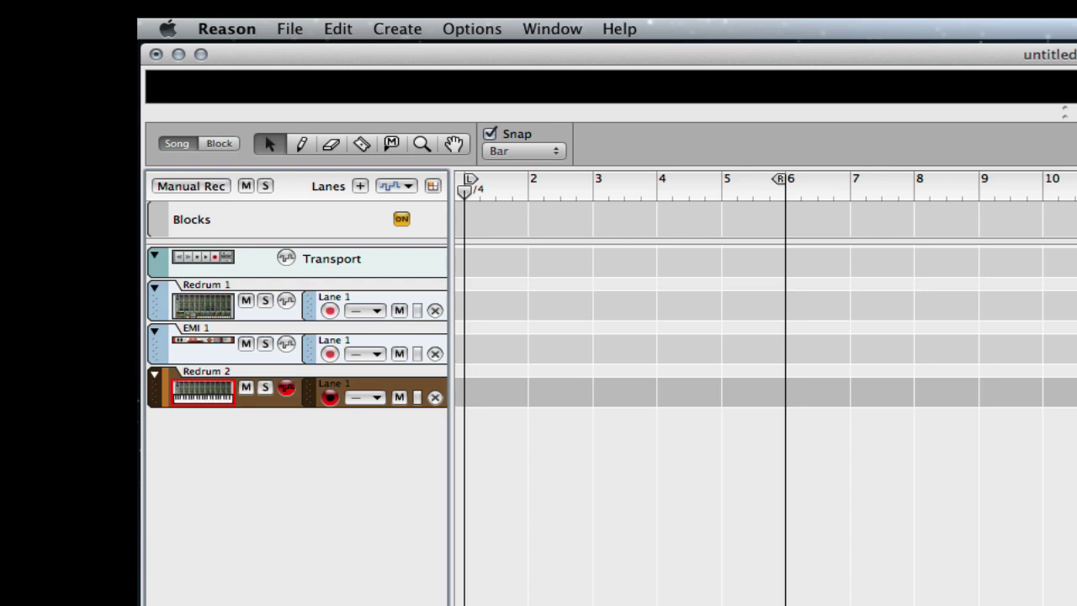
Step: Arm EMI 1 and record a note clip on it spanning bars 1 to 6
{"action": "key", "text": "space"}
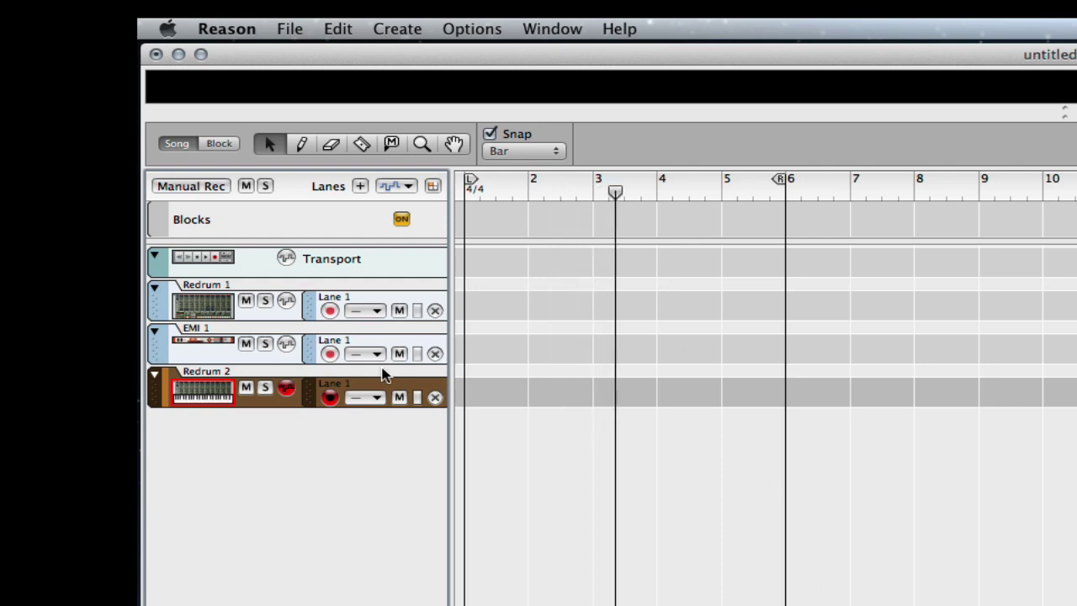
{"action": "left_click", "coordinate": [331, 354]}
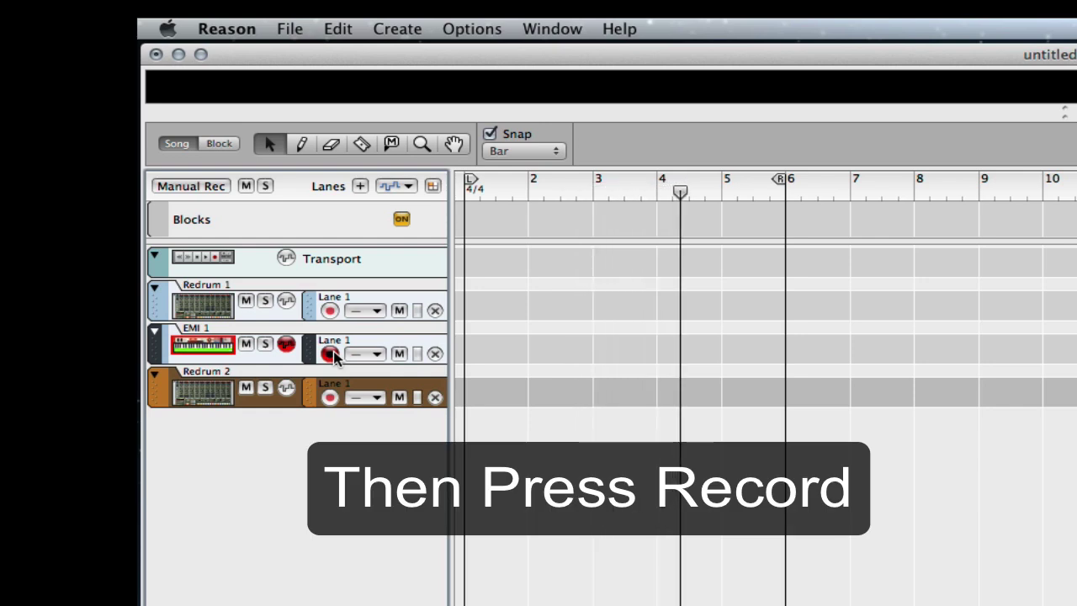
{"action": "key", "text": "super+Return"}
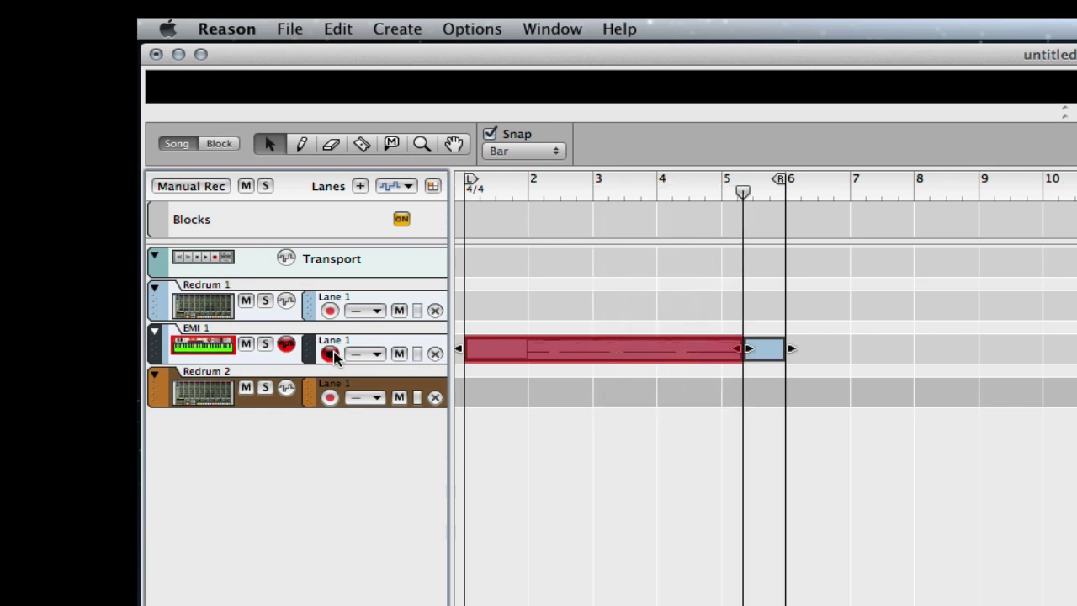
{"action": "key", "text": "space"}
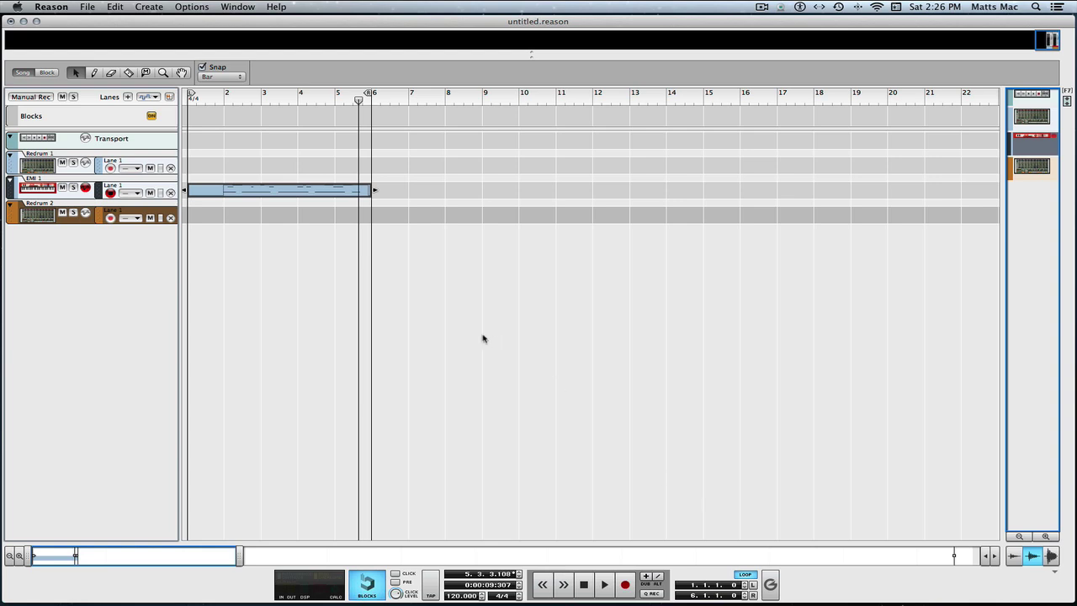
{"action": "left_click", "coordinate": [73, 313]}
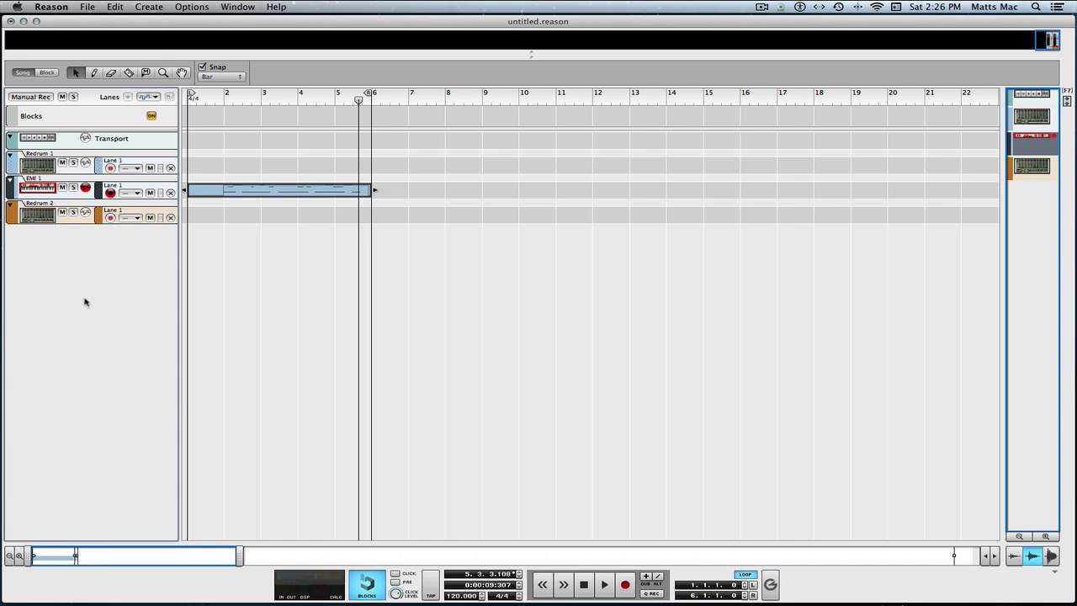
Step: Add Audio Track 1 from the Utilities devices and unfold its input and output settings
{"action": "key", "text": "F8"}
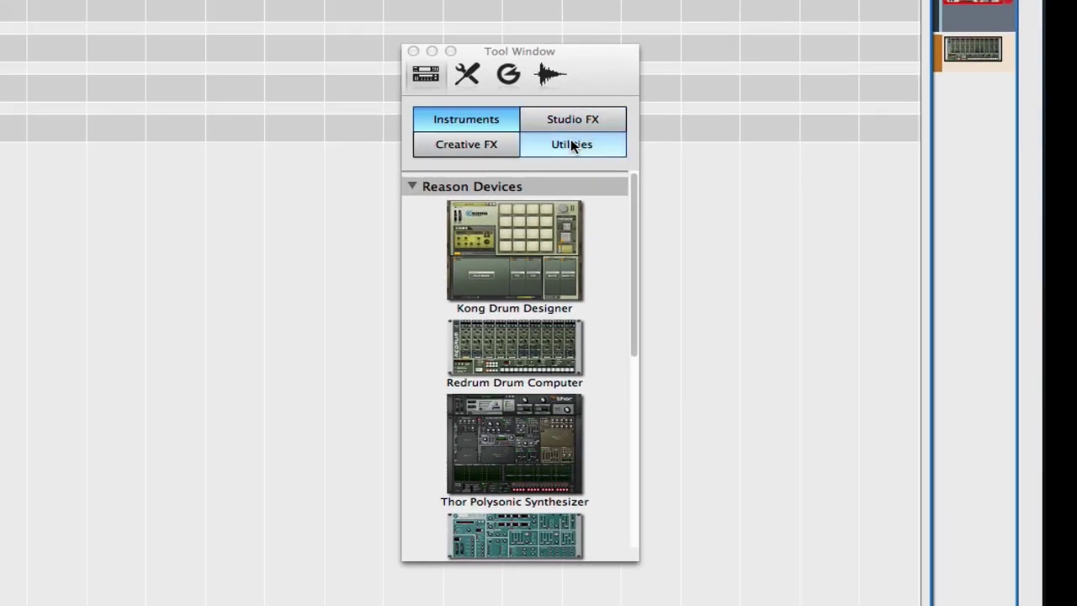
{"action": "left_click", "coordinate": [571, 146]}
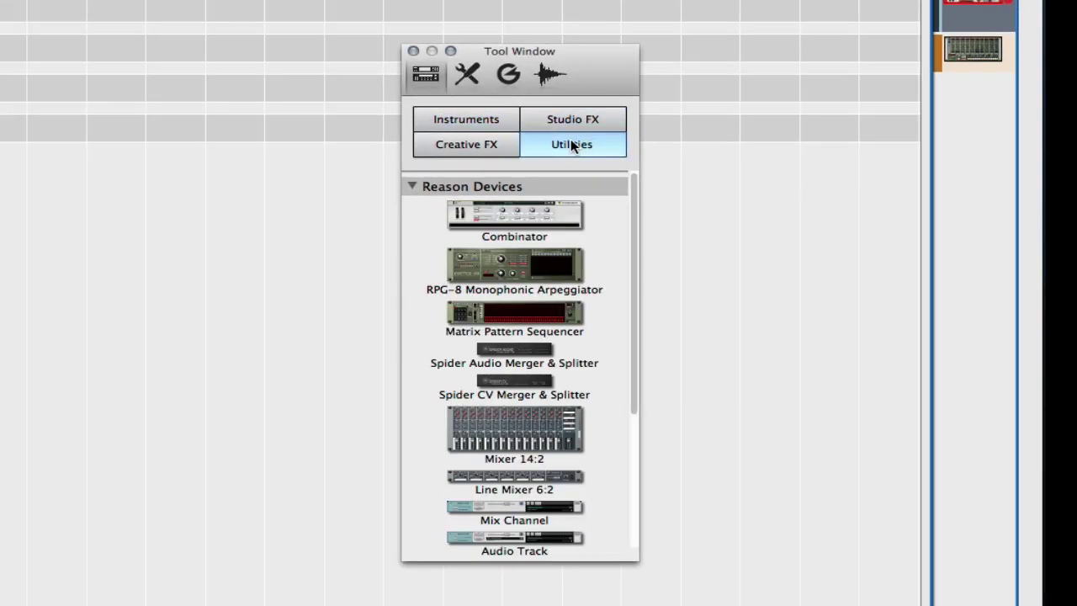
{"action": "double_click", "coordinate": [497, 539]}
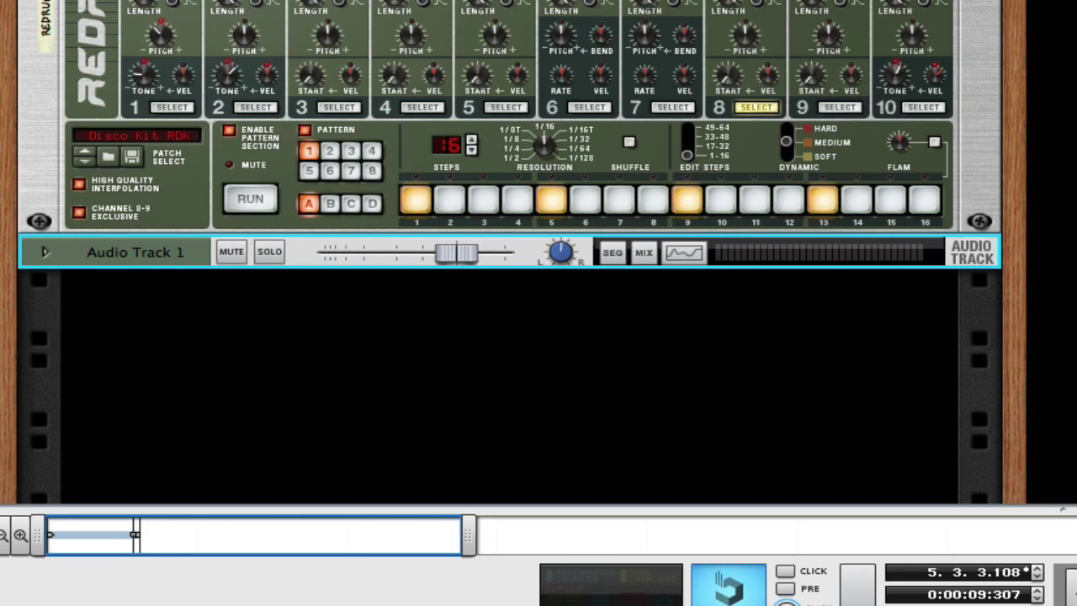
{"action": "left_click", "coordinate": [45, 254]}
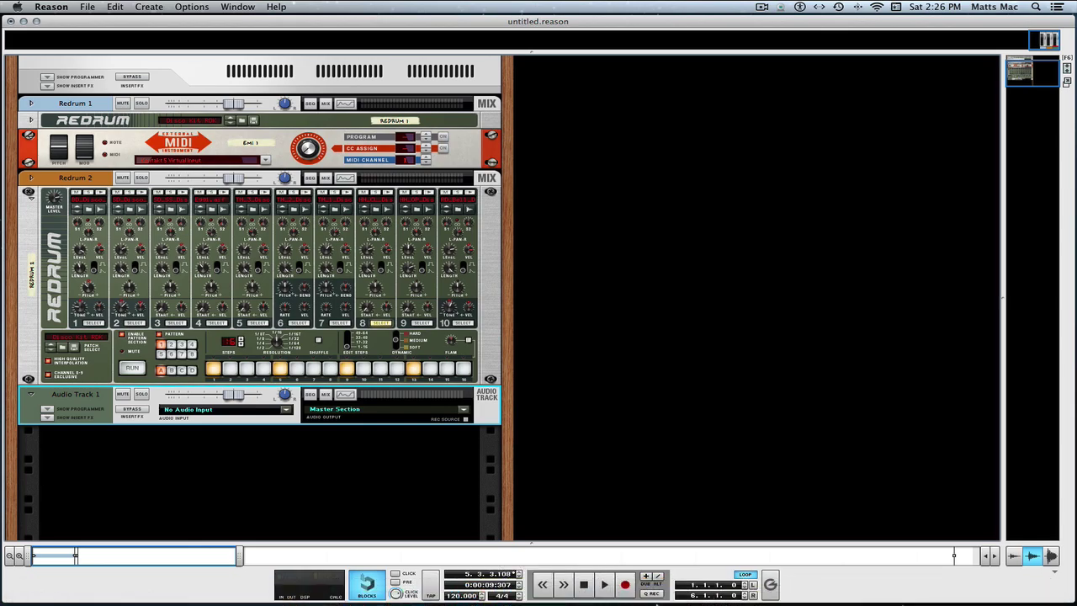
Step: In Kontakt 5 Preferences, keep the CoreAudio driver and set the audio device to Soundflower (2ch)
{"action": "left_click", "coordinate": [653, 588]}
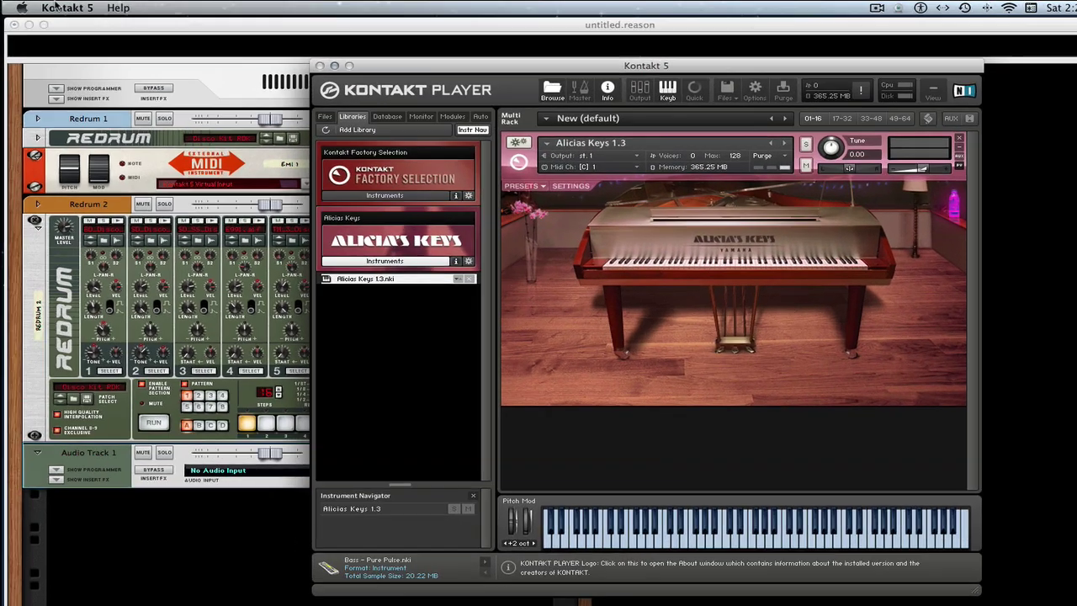
{"action": "left_click", "coordinate": [55, 7]}
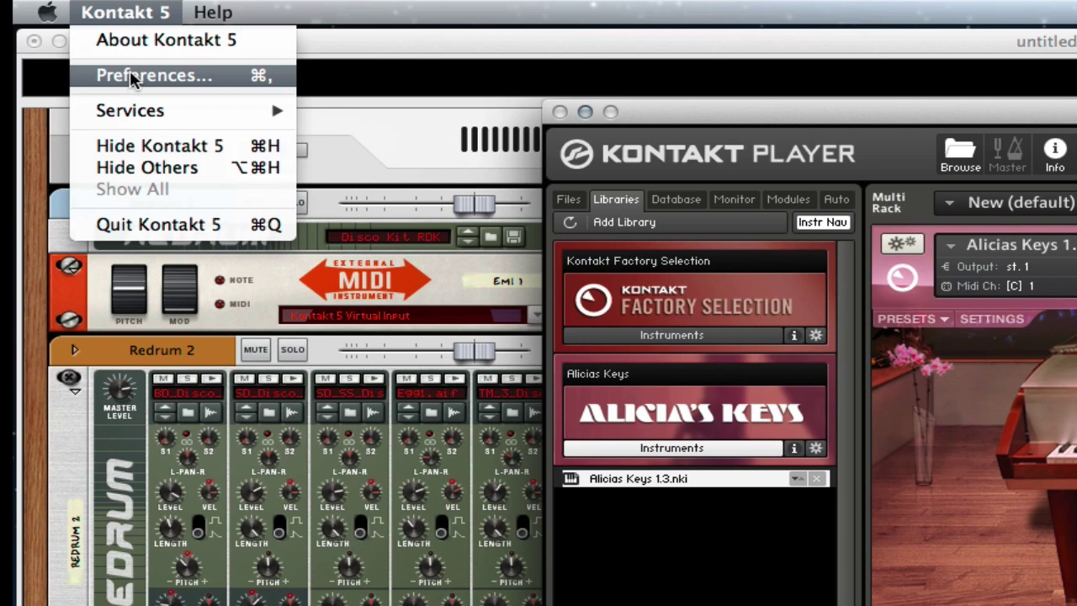
{"action": "left_click", "coordinate": [132, 77]}
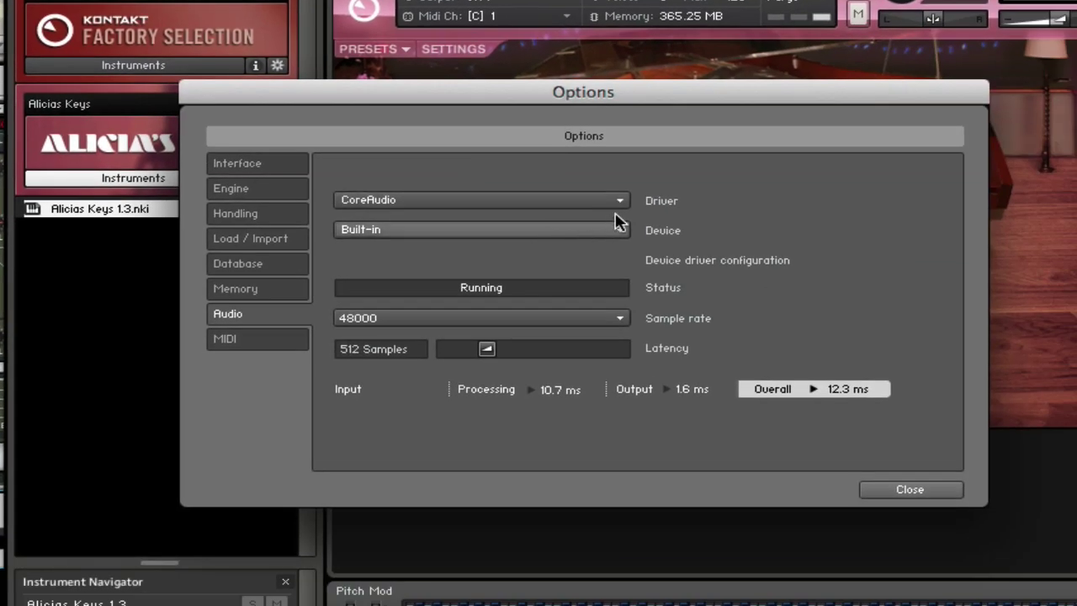
{"action": "left_click", "coordinate": [622, 202]}
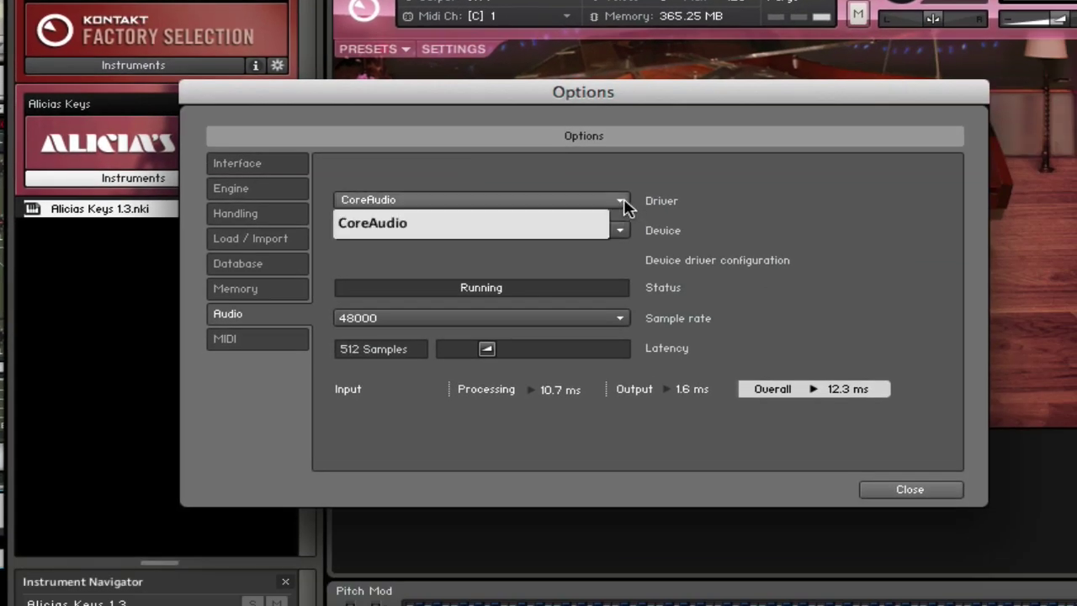
{"action": "left_click", "coordinate": [624, 199]}
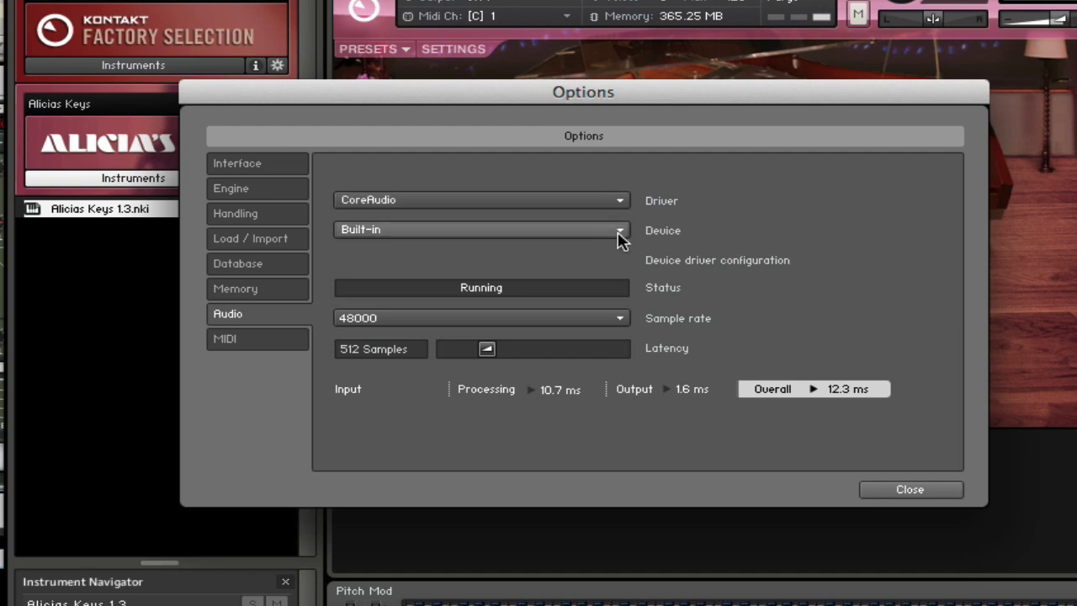
{"action": "left_click", "coordinate": [621, 231]}
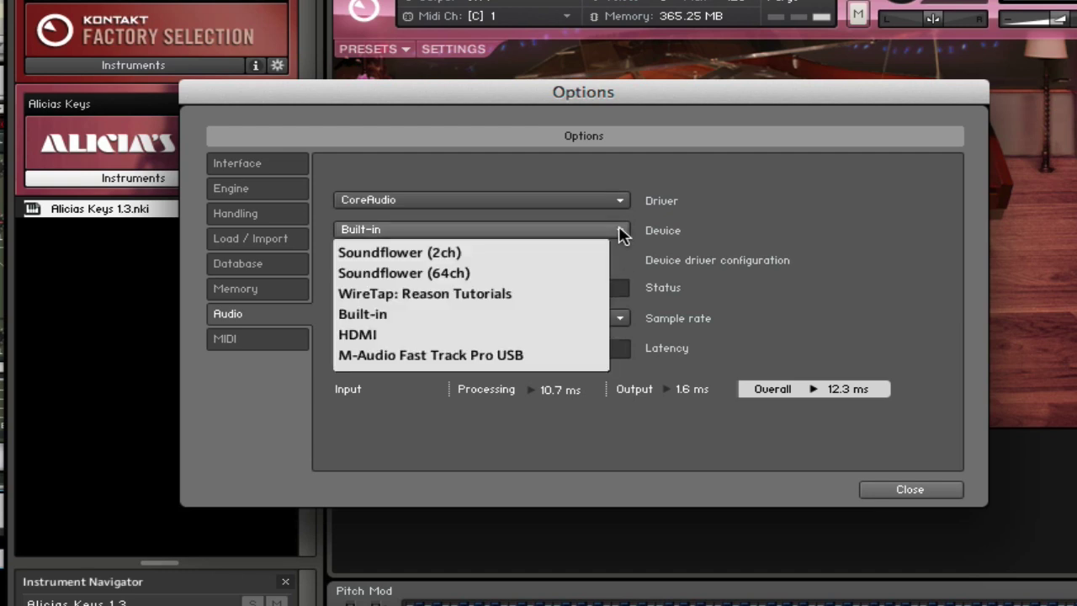
{"action": "left_click", "coordinate": [445, 246]}
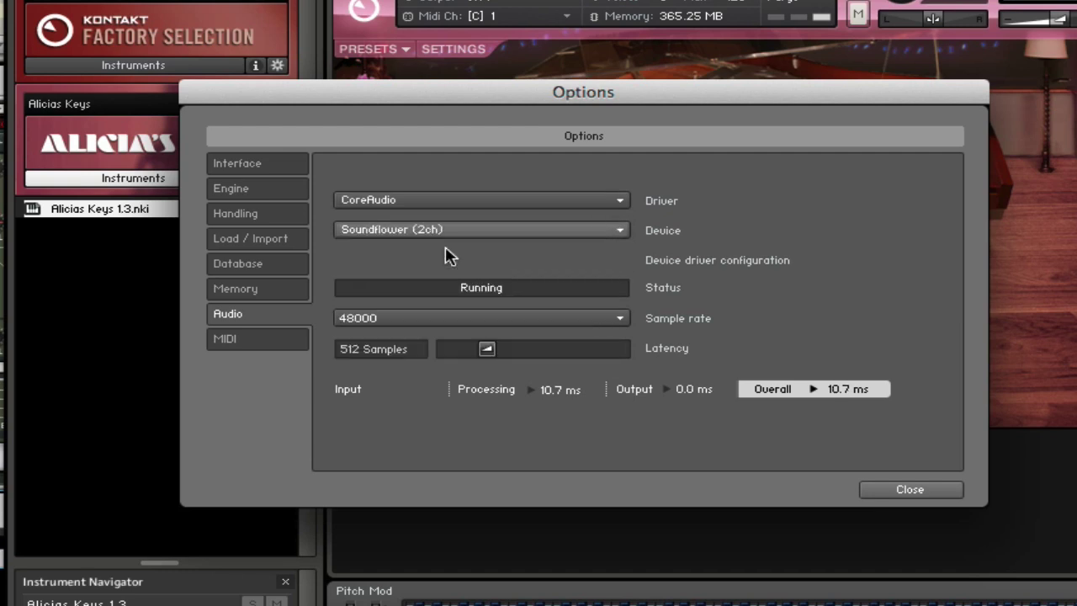
{"action": "left_click", "coordinate": [910, 489]}
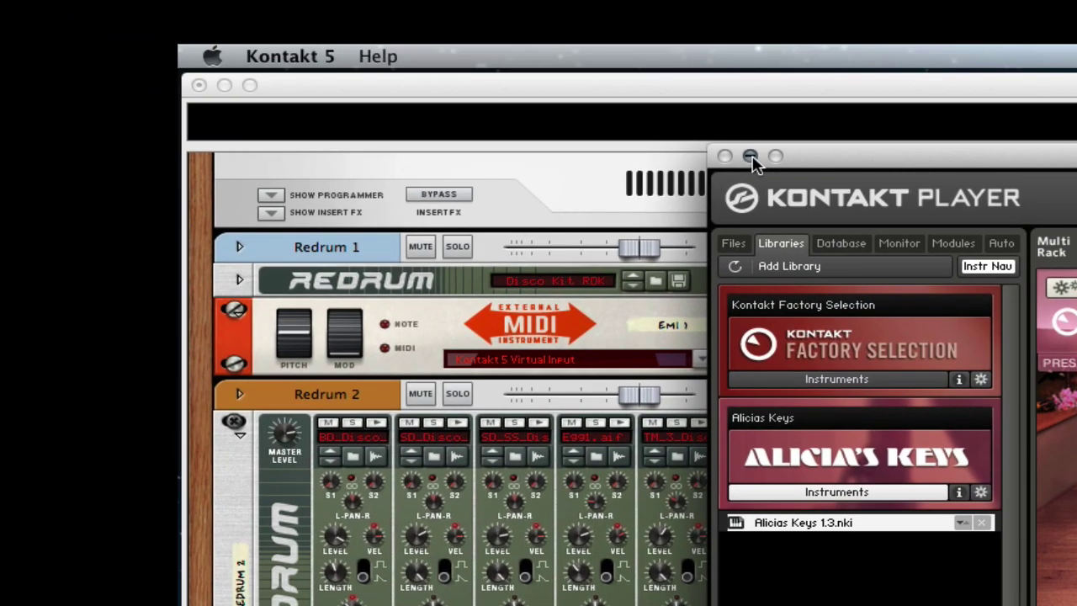
Step: Set Reason's audio device to Soundflower (2ch) in Preferences
{"action": "left_click", "coordinate": [750, 157]}
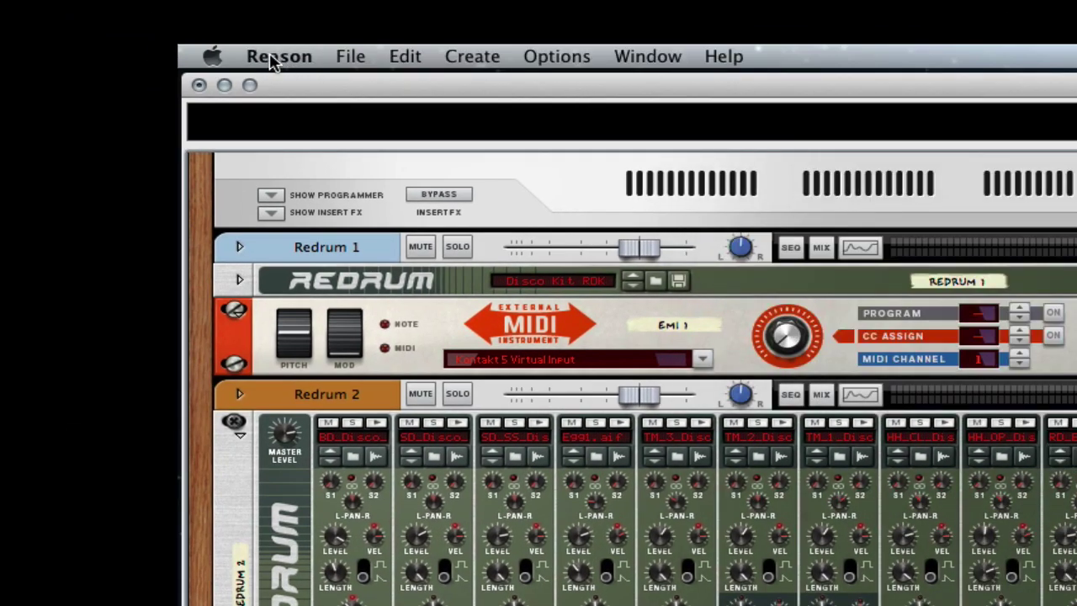
{"action": "left_click", "coordinate": [272, 59]}
{"action": "left_click", "coordinate": [281, 119]}
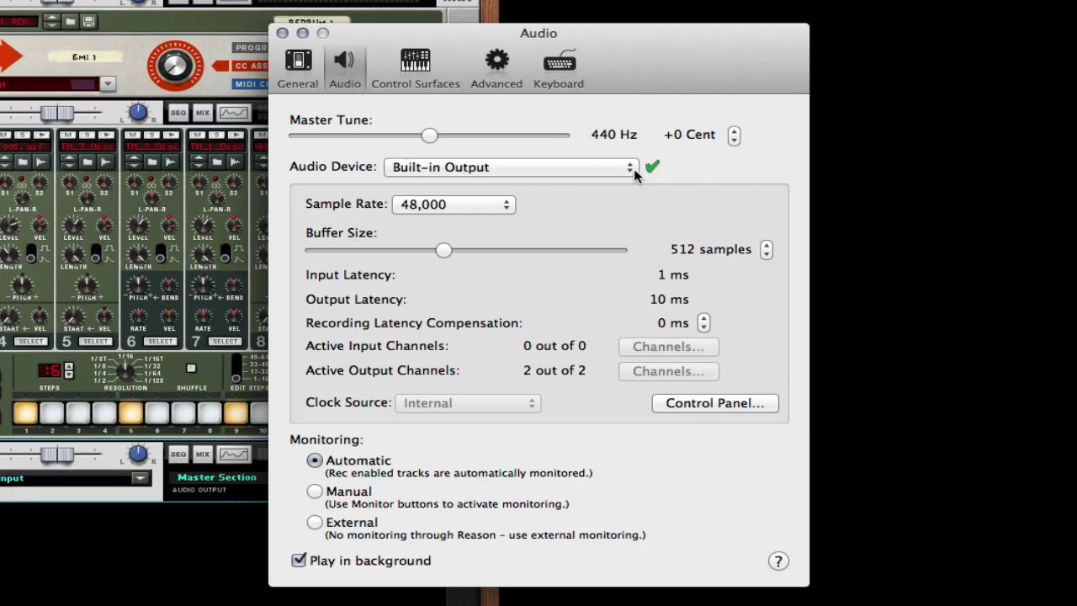
{"action": "left_click", "coordinate": [633, 169]}
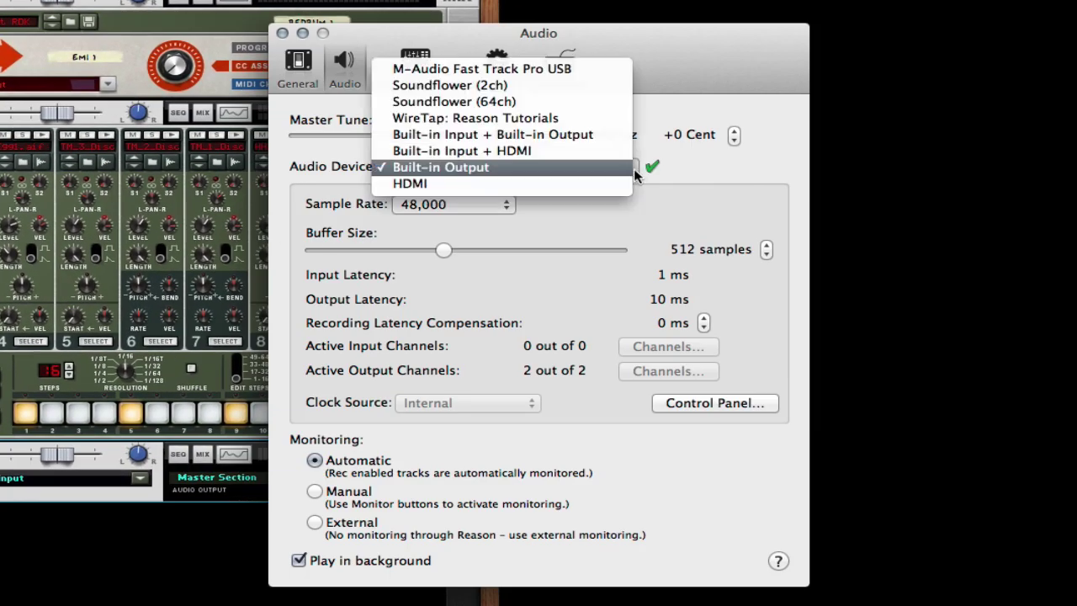
{"action": "left_click", "coordinate": [469, 88]}
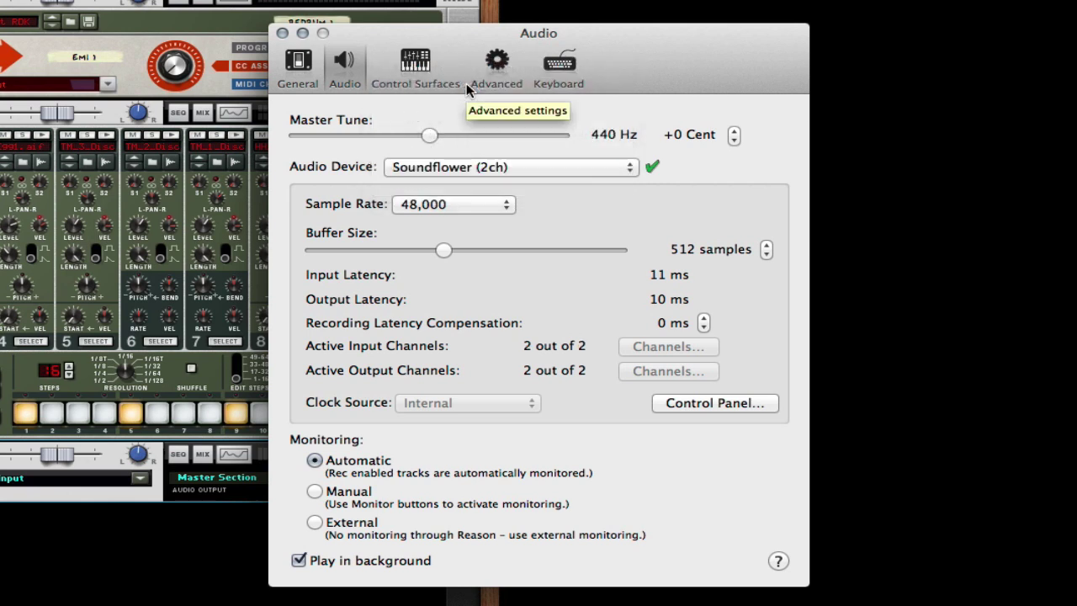
Step: Set Reason's MIDI Clock Sync output to Kontakt 5 Virtual Input
{"action": "left_click", "coordinate": [498, 62]}
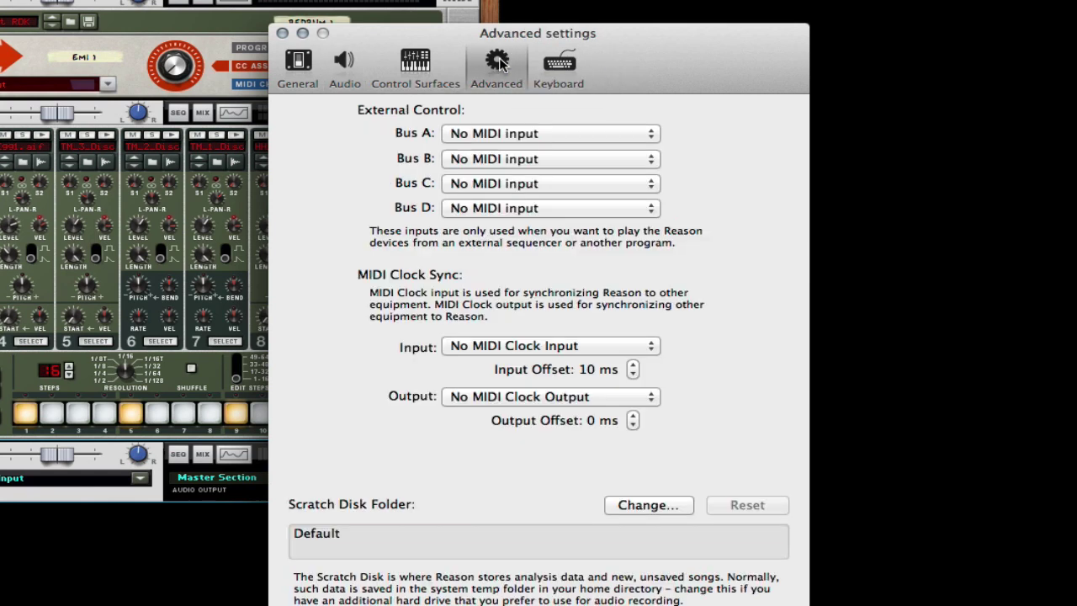
{"action": "left_click", "coordinate": [650, 401]}
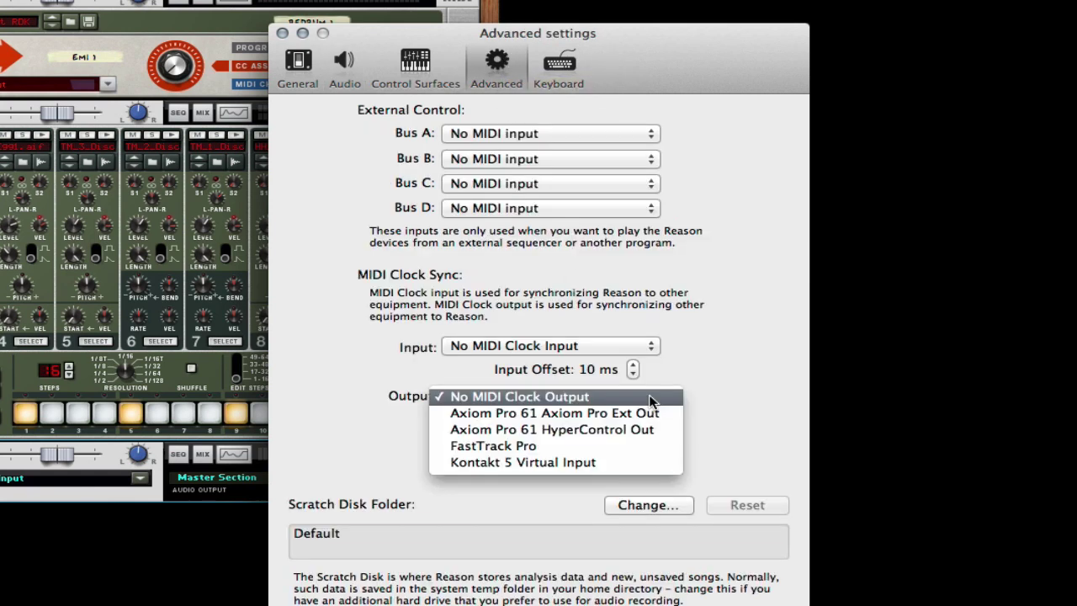
{"action": "left_click", "coordinate": [517, 462]}
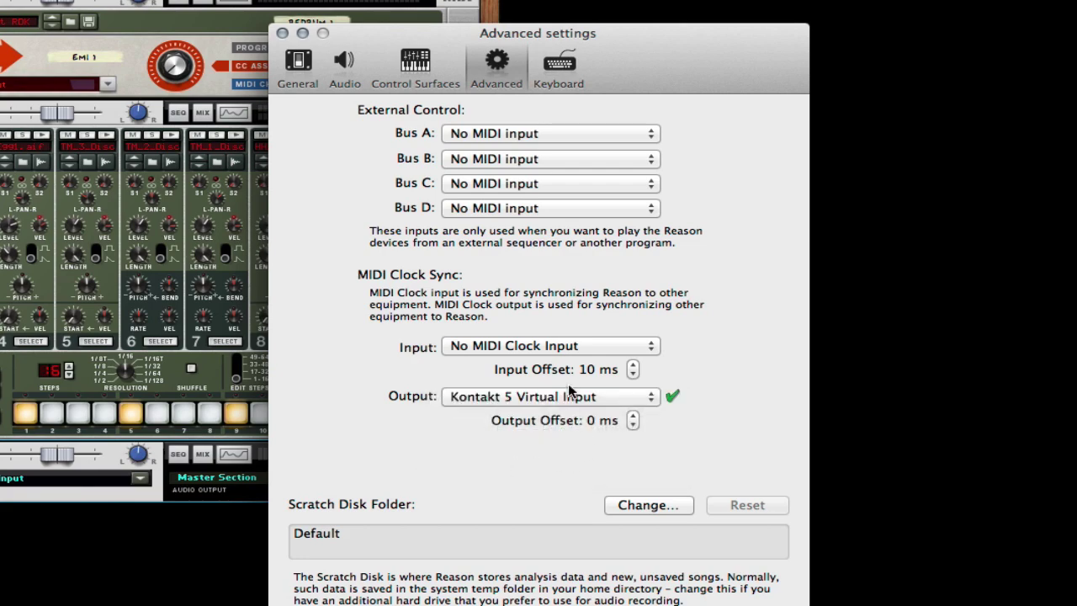
Step: Close Preferences and turn on Send MIDI Clock under Options > Sync
{"action": "left_click", "coordinate": [281, 33]}
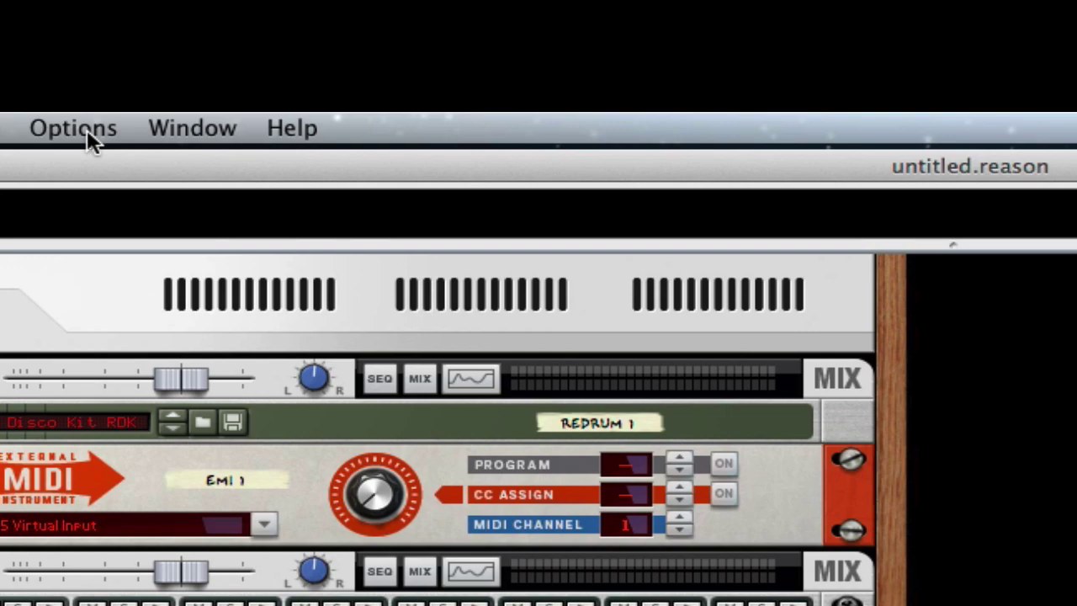
{"action": "left_click", "coordinate": [87, 132]}
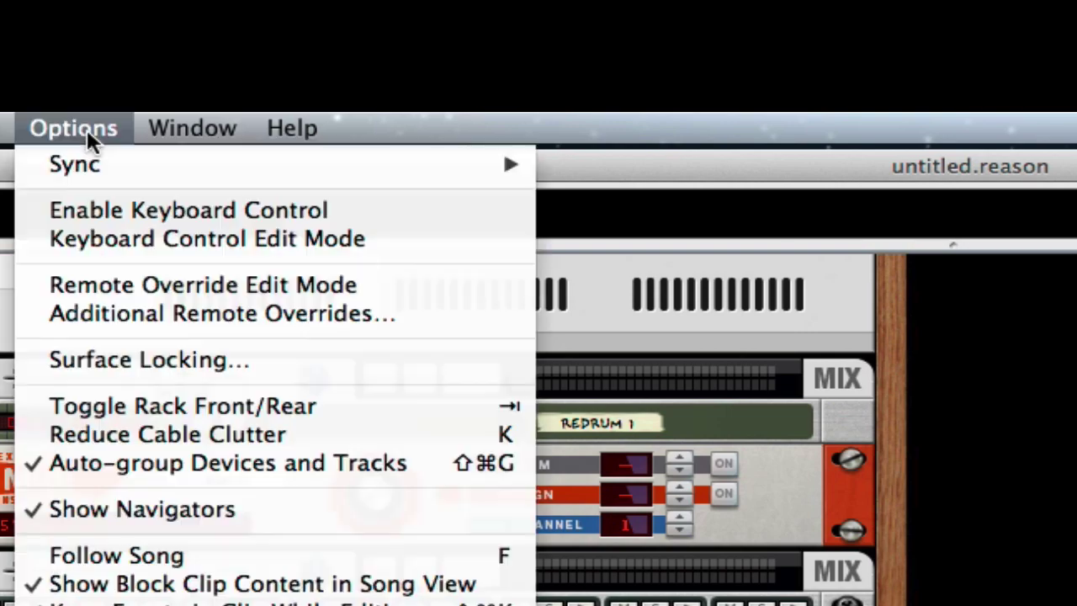
{"action": "mouse_move", "coordinate": [85, 164]}
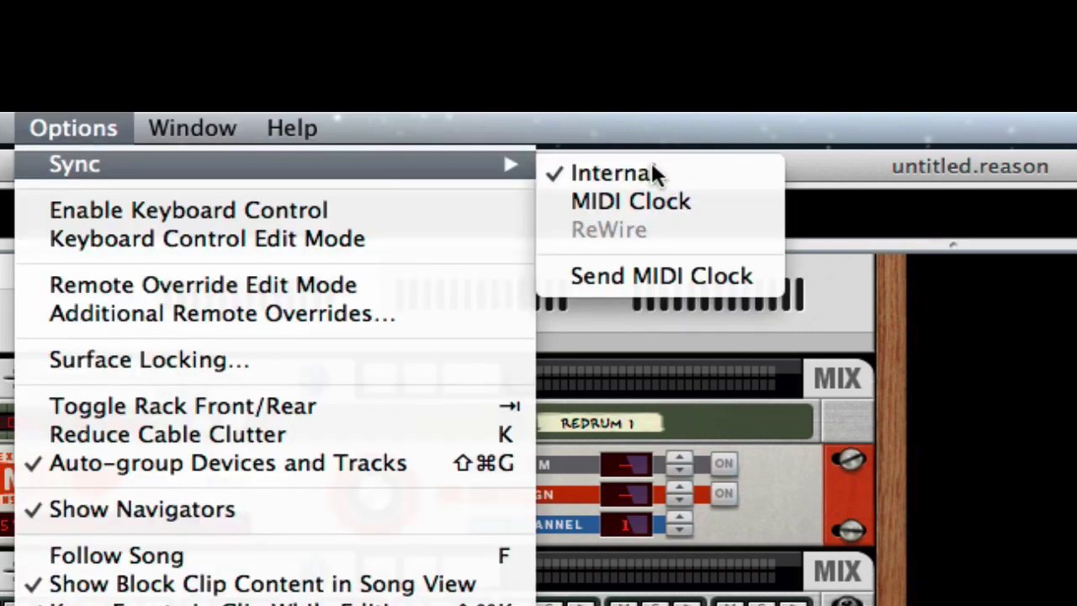
{"action": "left_click", "coordinate": [651, 280]}
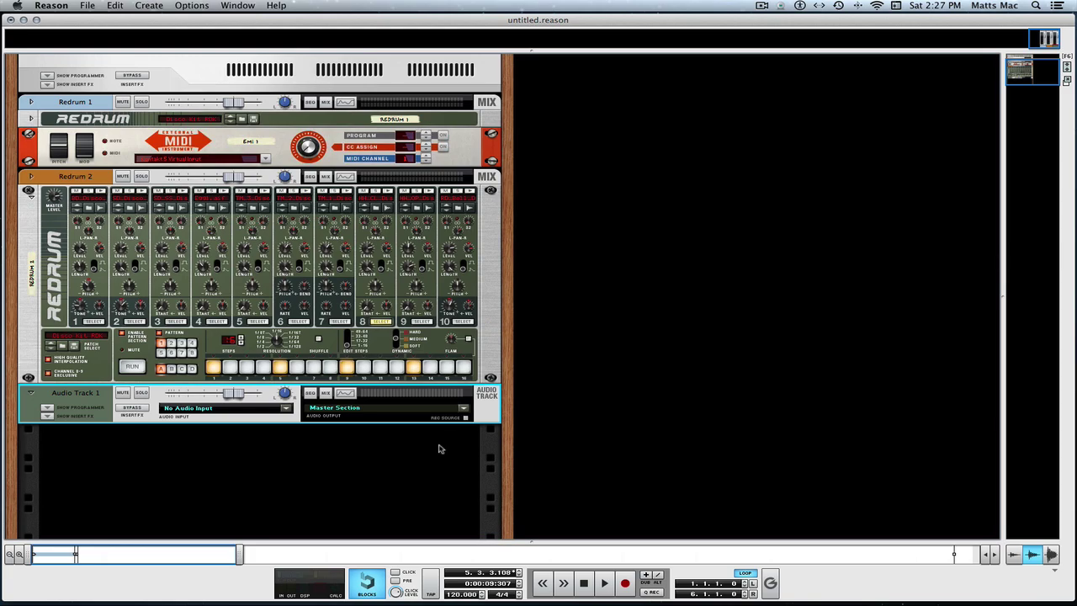
Step: Set Audio Track 1's input to stereo Soundflower (2ch) Inputs 1 and 2
{"action": "key", "text": "F7"}
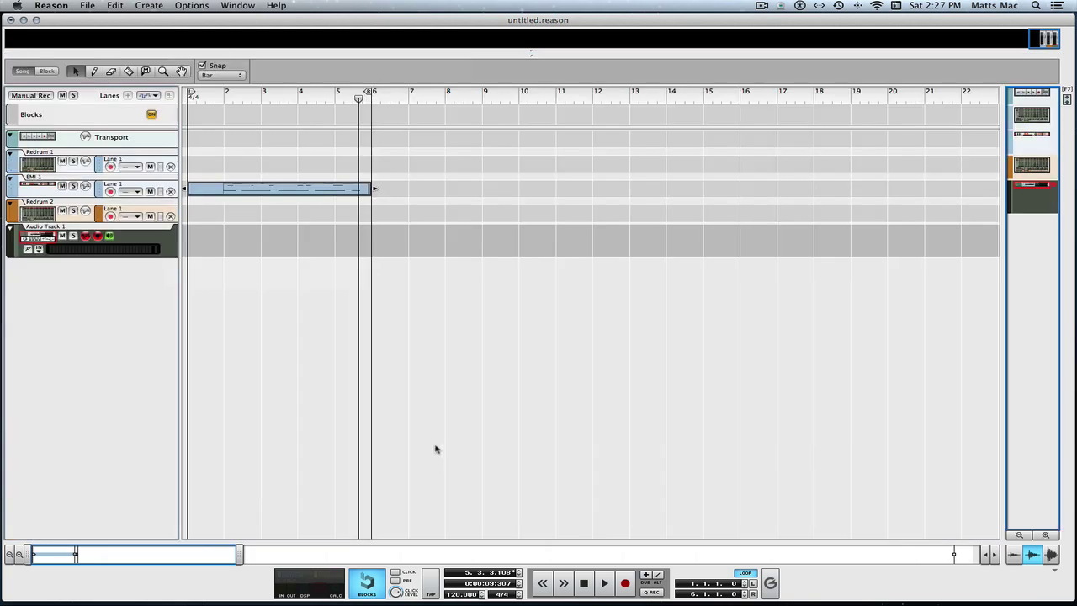
{"action": "key", "text": "F6"}
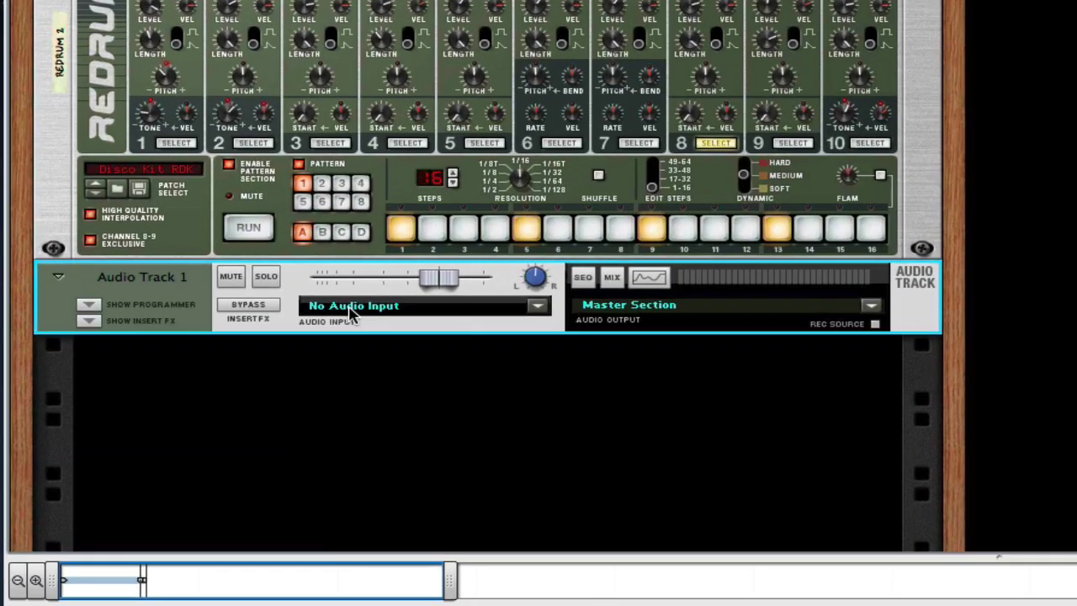
{"action": "left_click", "coordinate": [186, 410]}
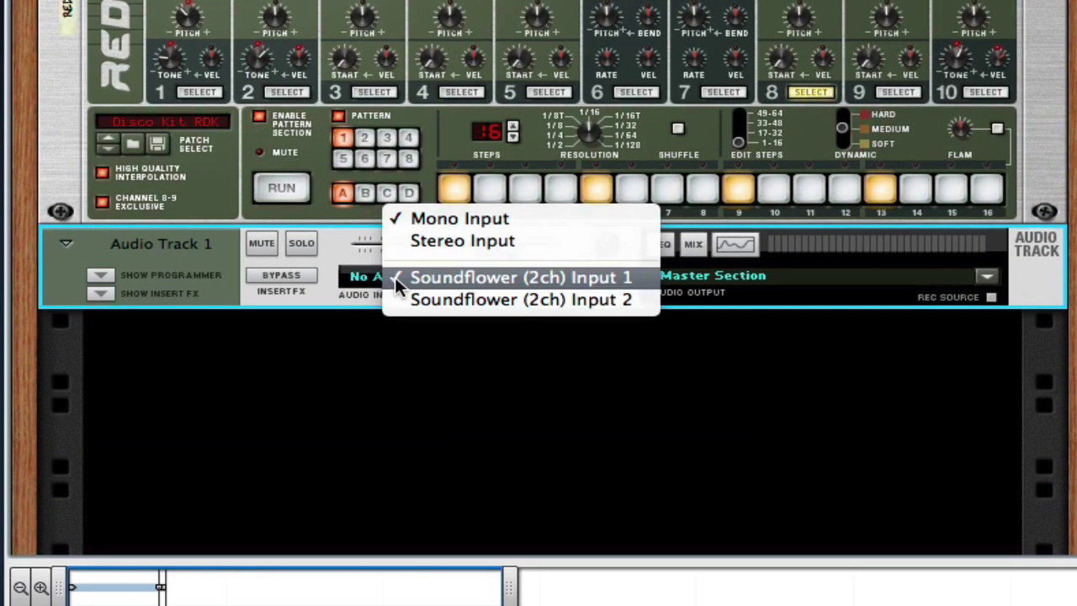
{"action": "left_click", "coordinate": [447, 241]}
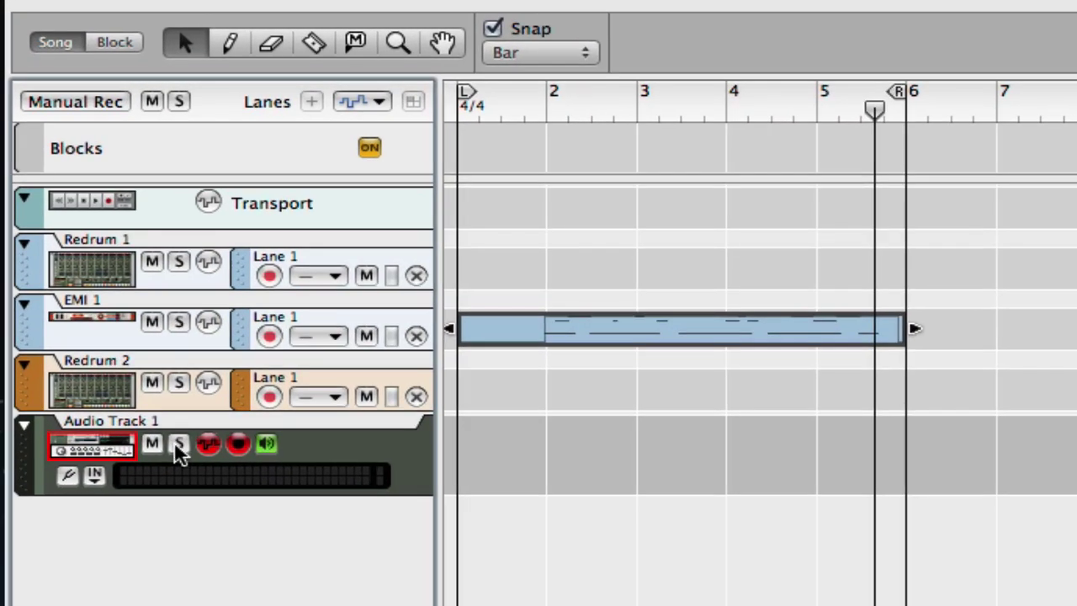
Step: Solo Audio Track 1 and EMI 1, then record about five bars from bar 1 onto Audio Track 1
{"action": "left_click", "coordinate": [176, 445]}
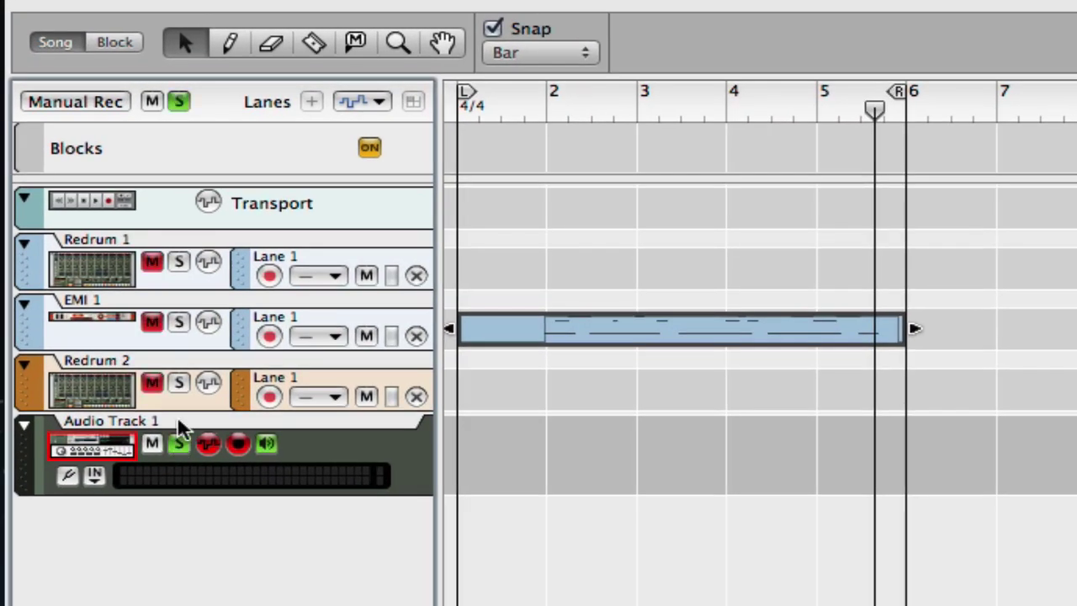
{"action": "left_click", "coordinate": [178, 325]}
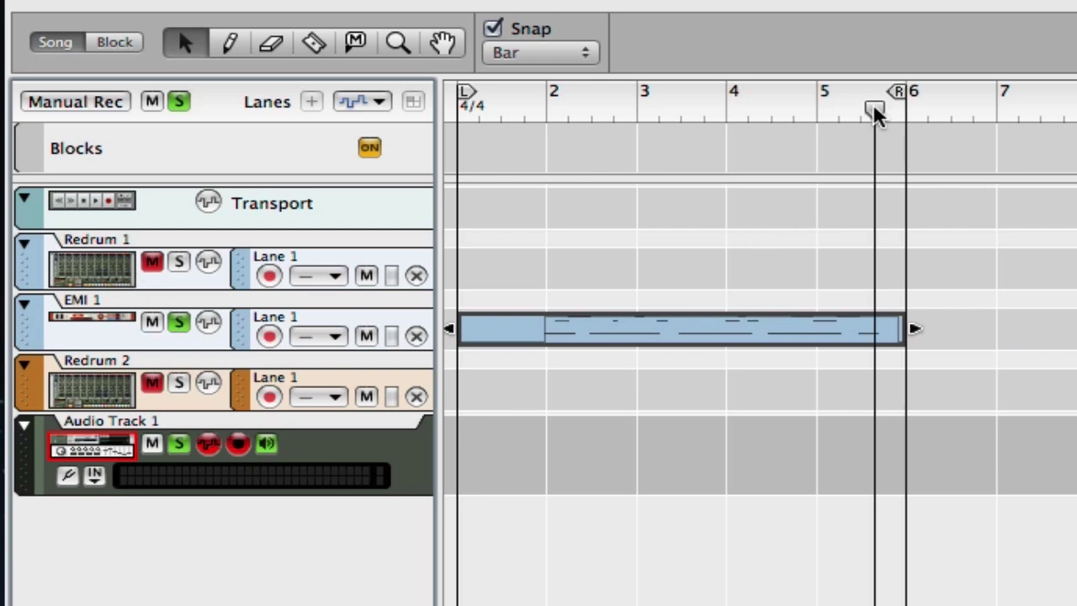
{"action": "mouse_move", "coordinate": [874, 113]}
{"action": "left_mouse_down"}
{"action": "mouse_move", "coordinate": [531, 116]}
{"action": "mouse_move", "coordinate": [428, 132]}
{"action": "left_mouse_up"}
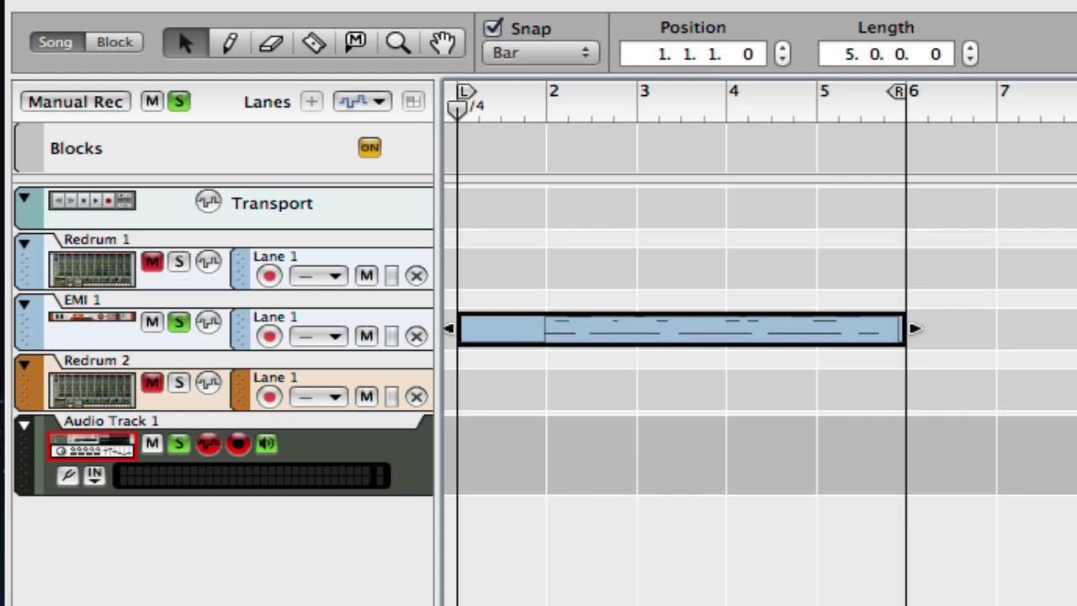
{"action": "key", "text": "super+Return"}
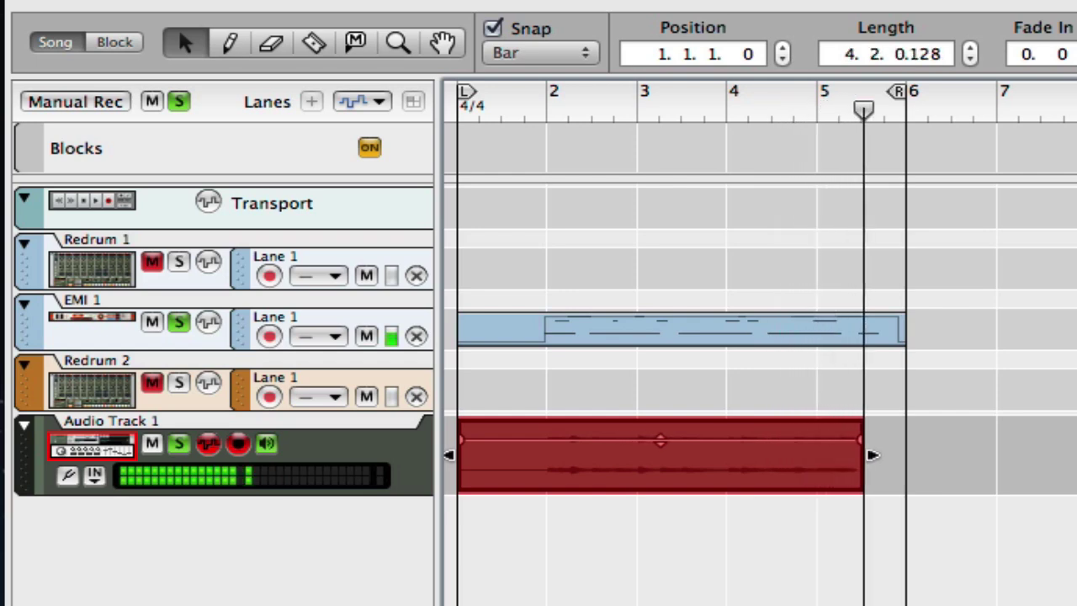
{"action": "key", "text": "space"}
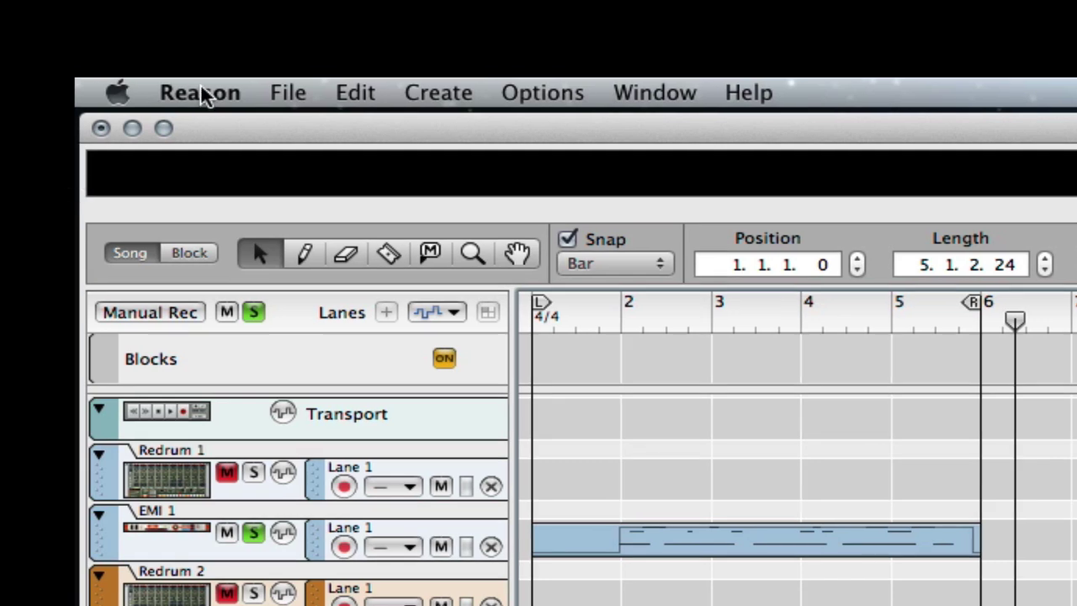
Step: In Reason's Audio preferences, change the audio device from Soundflower (2ch) to Built-in Output
{"action": "left_click", "coordinate": [202, 92]}
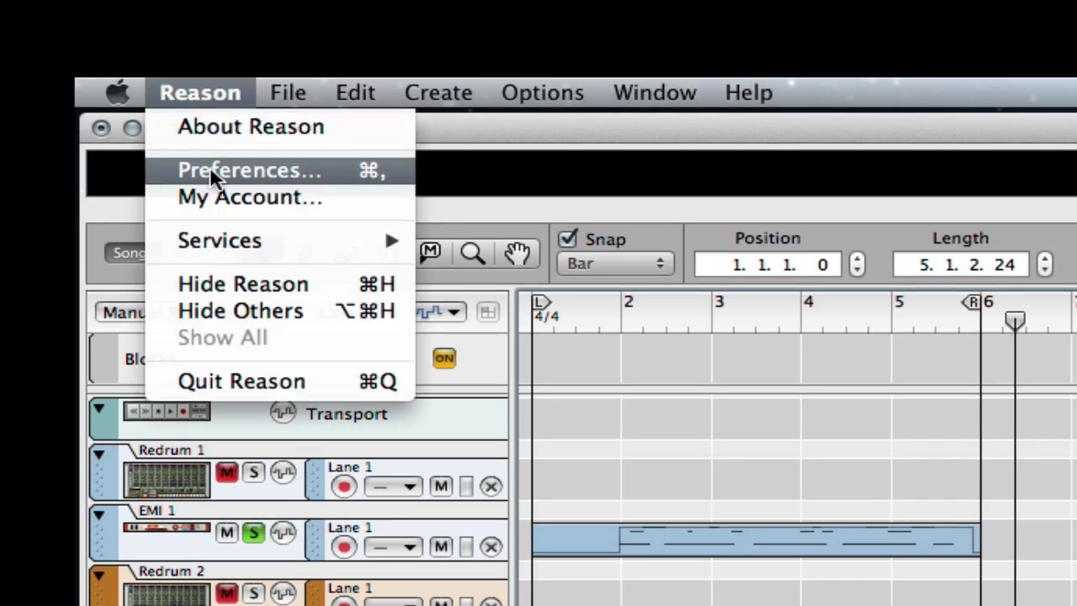
{"action": "left_click", "coordinate": [209, 167]}
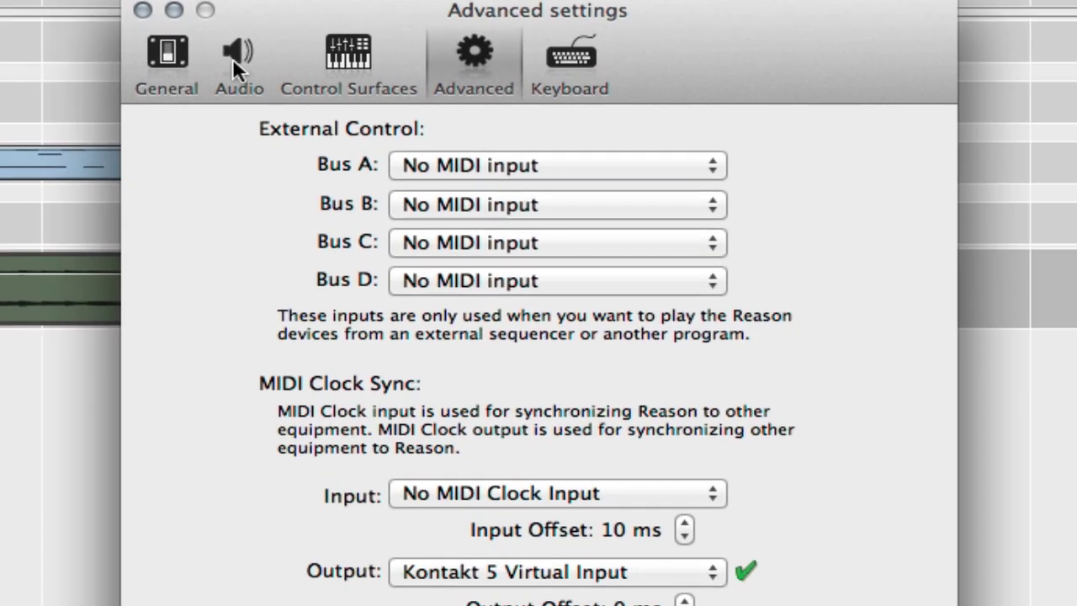
{"action": "left_click", "coordinate": [232, 58]}
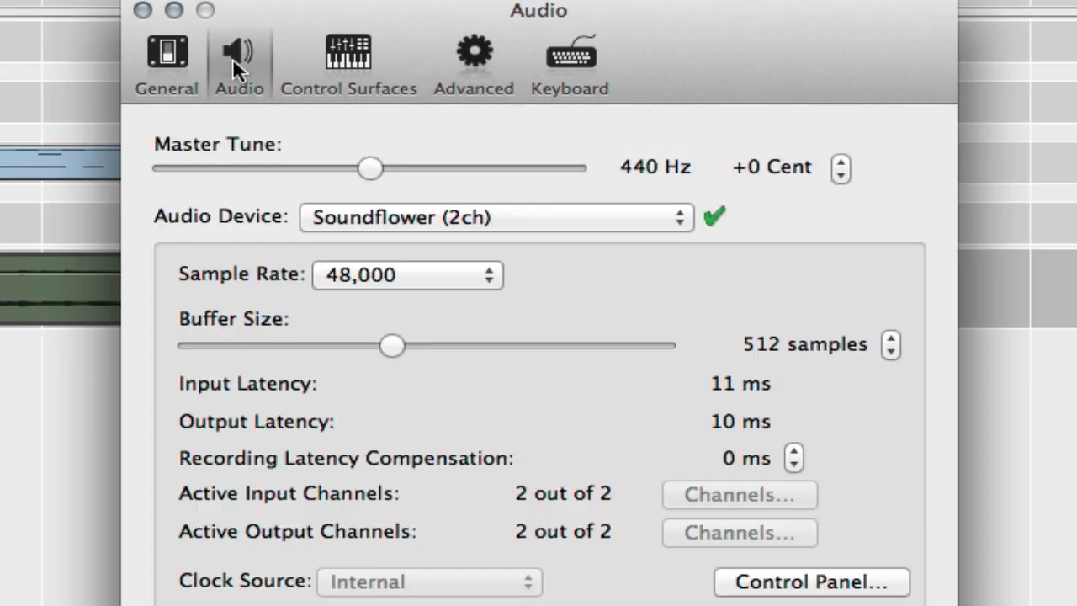
{"action": "left_click", "coordinate": [676, 217]}
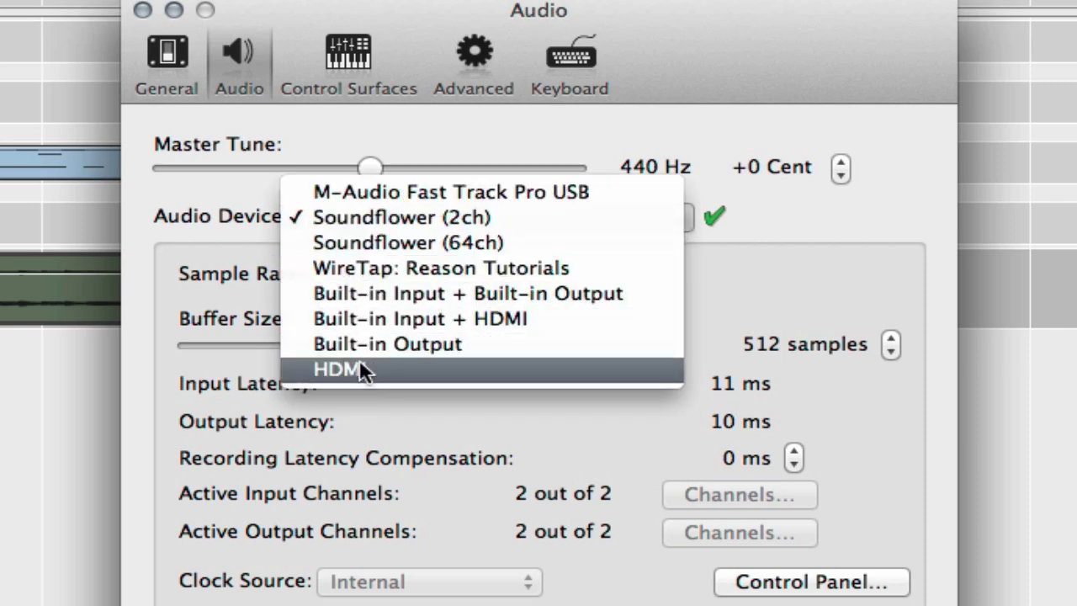
{"action": "left_click", "coordinate": [427, 345]}
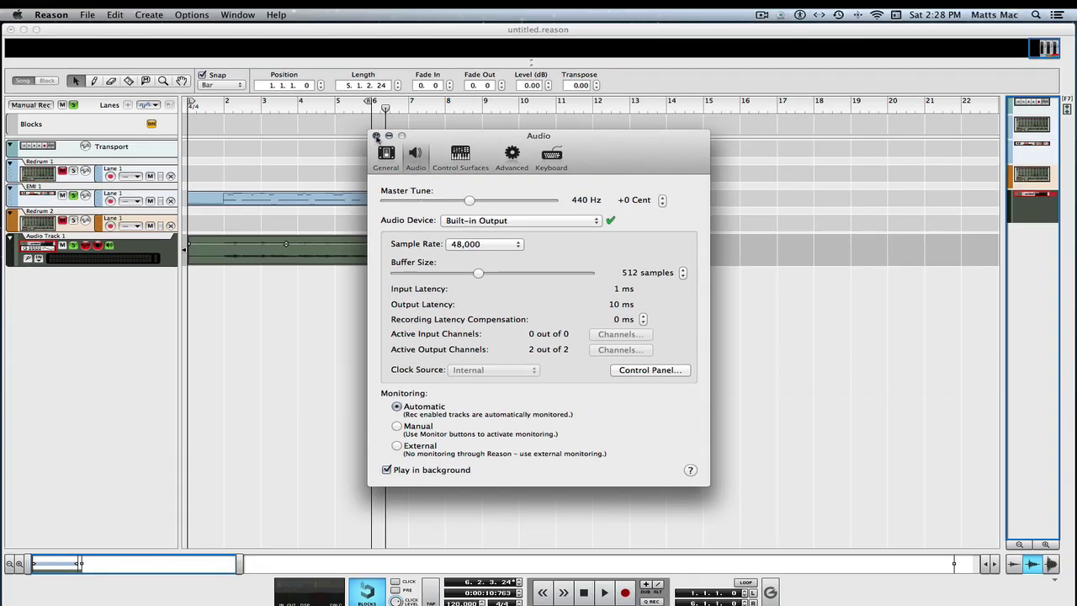
Step: Close Preferences, rewind, unsolo tracks, mute EMI 1, disarm Audio Track 1, and play back the recording
{"action": "left_click", "coordinate": [325, 108]}
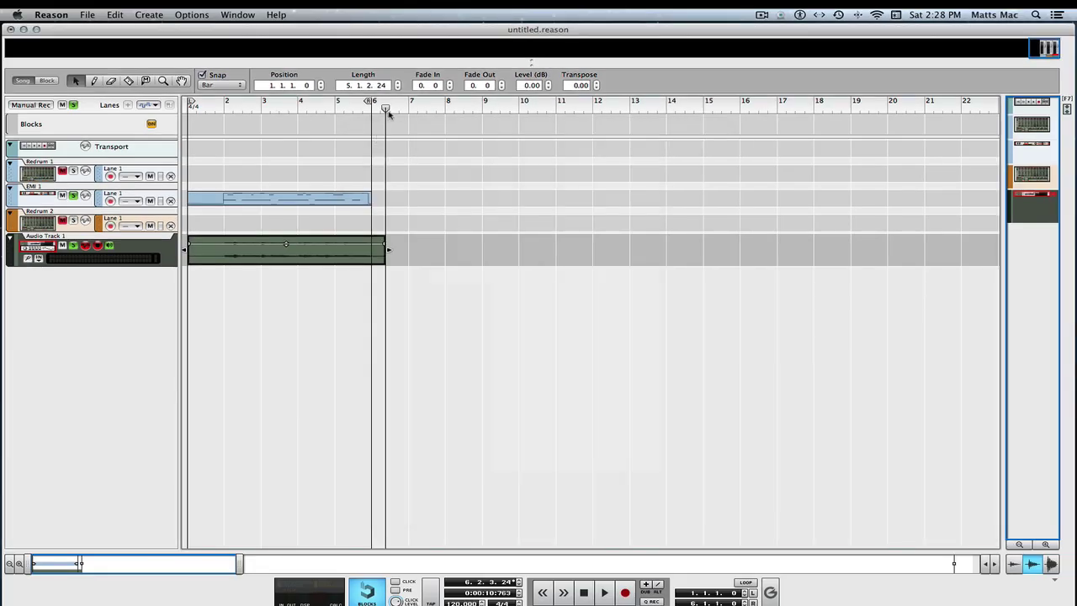
{"action": "left_click_drag", "start_coordinate": [386, 110], "coordinate": [79, 124]}
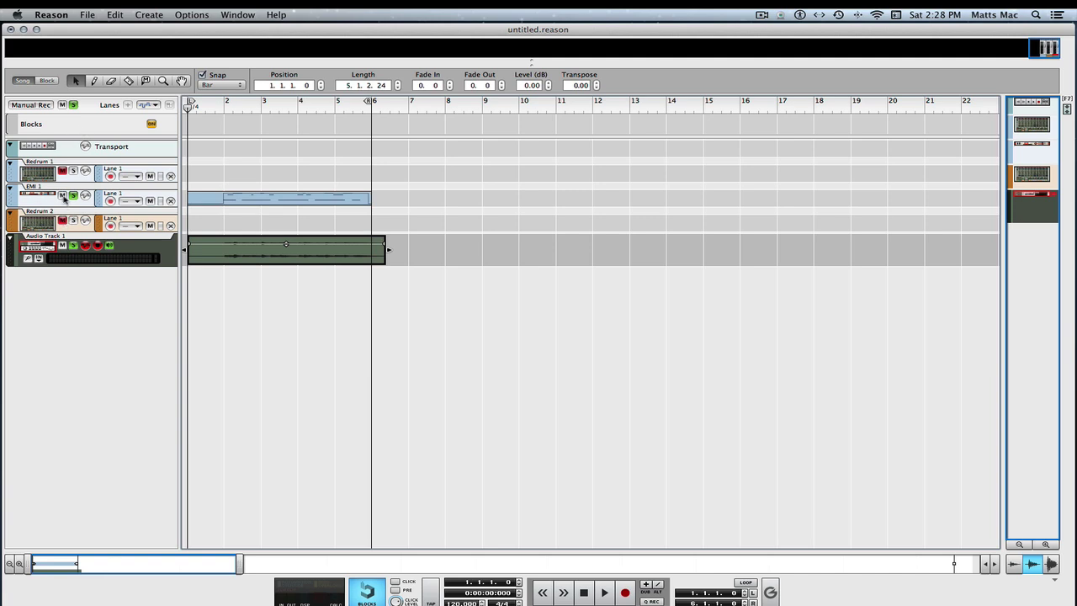
{"action": "left_click", "coordinate": [73, 105]}
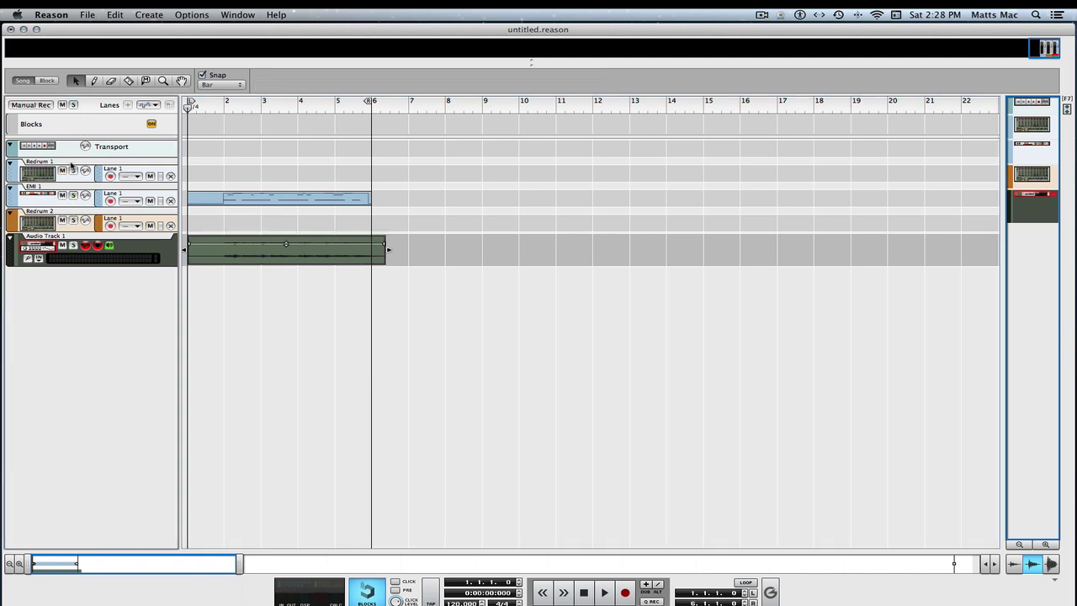
{"action": "left_click", "coordinate": [62, 195]}
{"action": "left_click", "coordinate": [97, 244]}
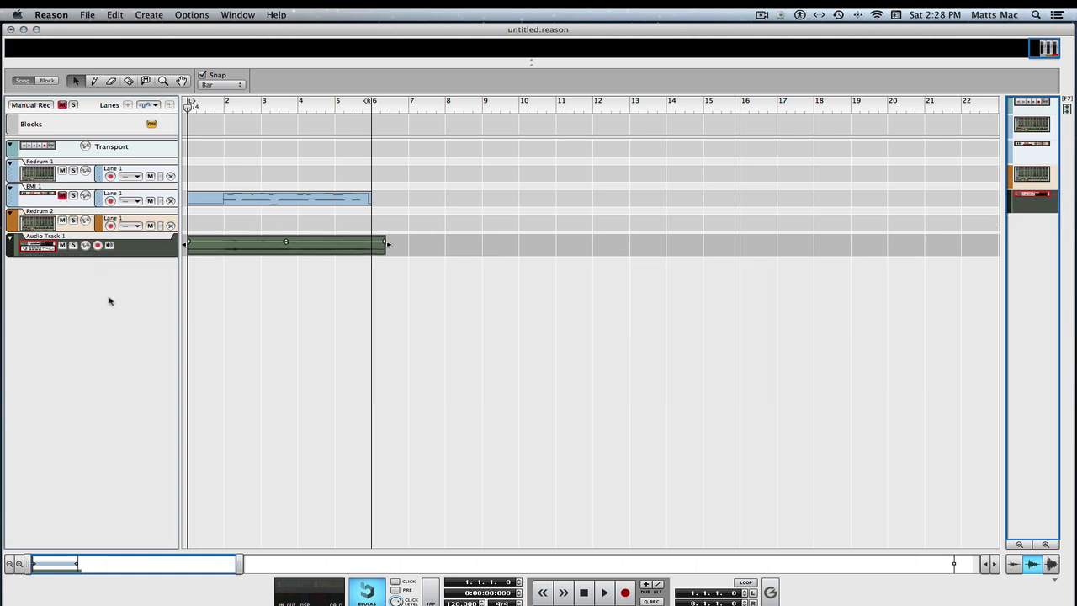
{"action": "key", "text": "space"}
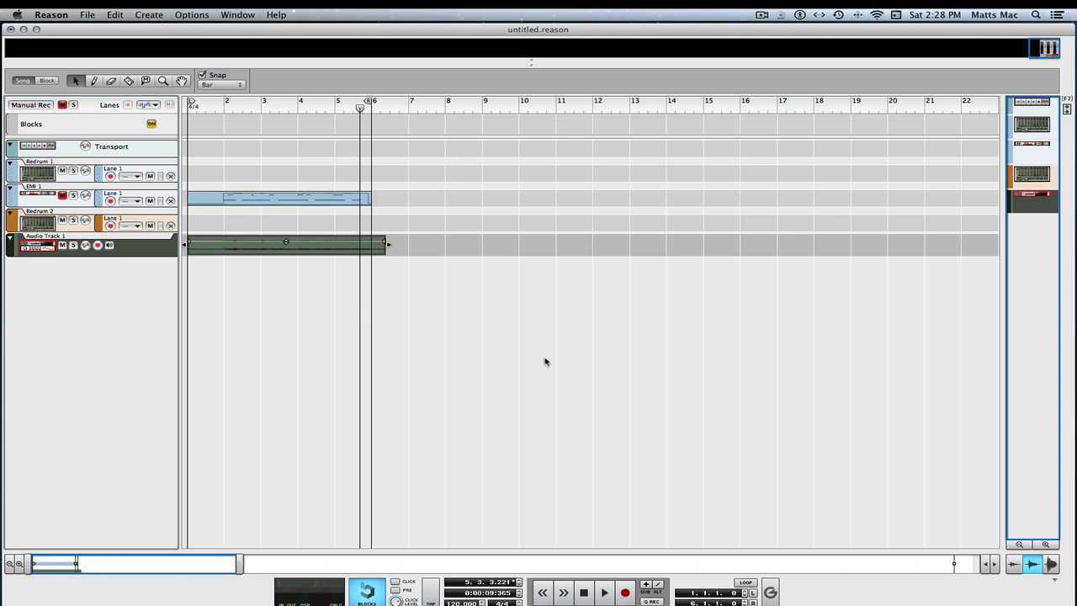
Step: Show the device rack and fold up the Redrum 2 device
{"action": "key", "text": "F6"}
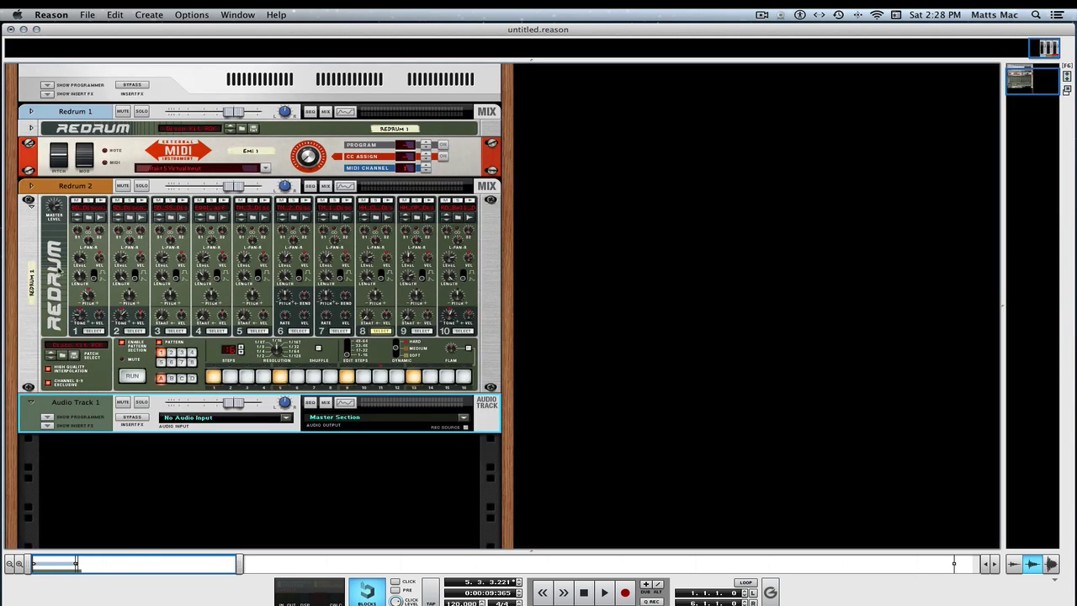
{"action": "left_click", "coordinate": [29, 200]}
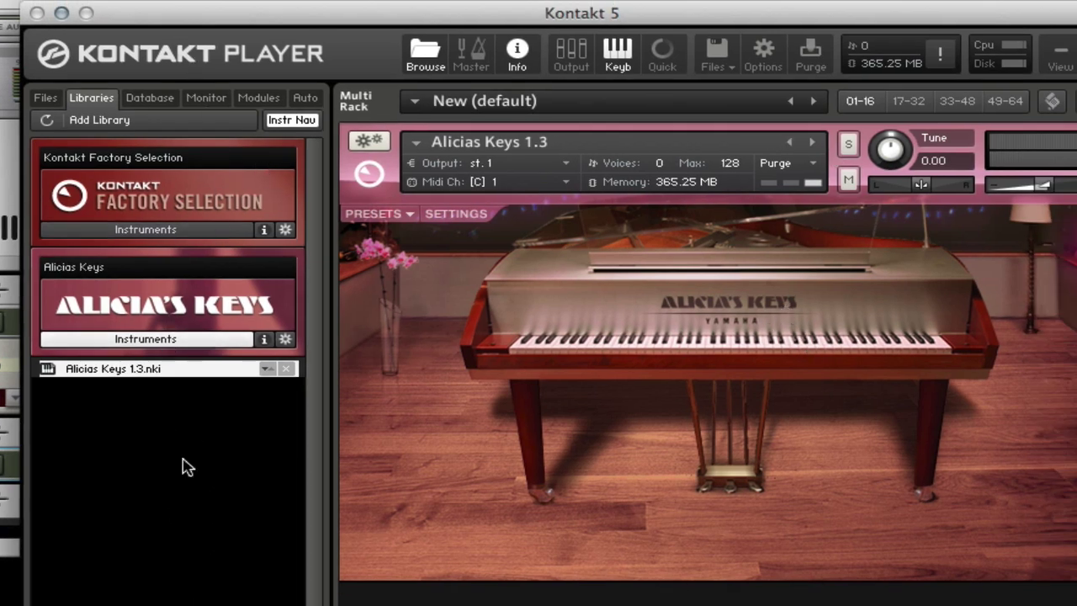
Step: Load Bass - Monster.nki from the Kontakt Factory Selection Instruments synth list
{"action": "left_click", "coordinate": [163, 229]}
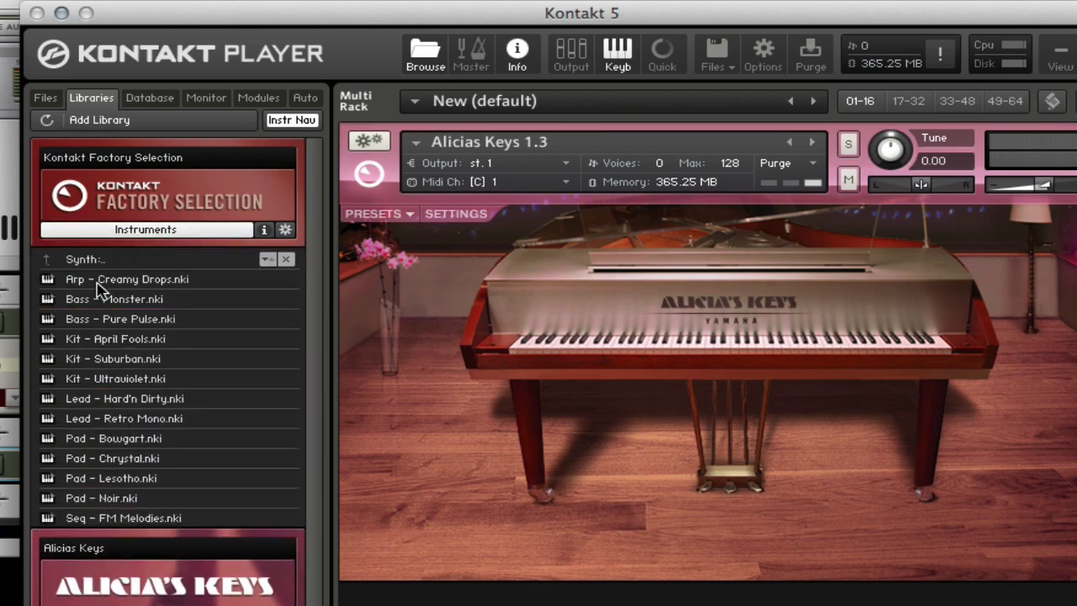
{"action": "double_click", "coordinate": [147, 303]}
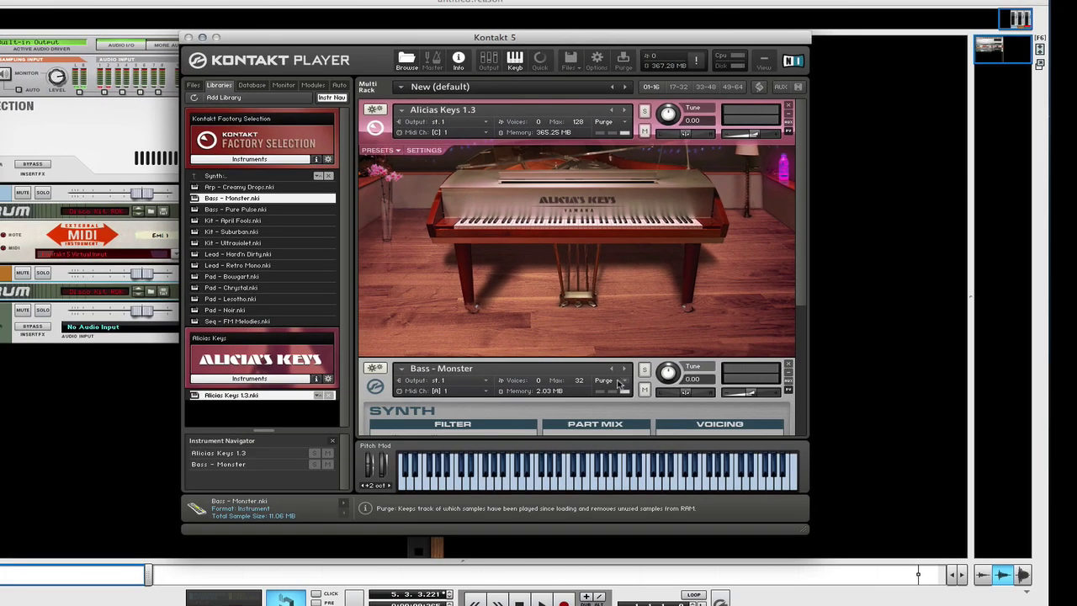
Step: Collapse the Alicia Keys panel and set Bass - Monster's MIDI channel to Port C, channel 2
{"action": "left_click", "coordinate": [620, 383]}
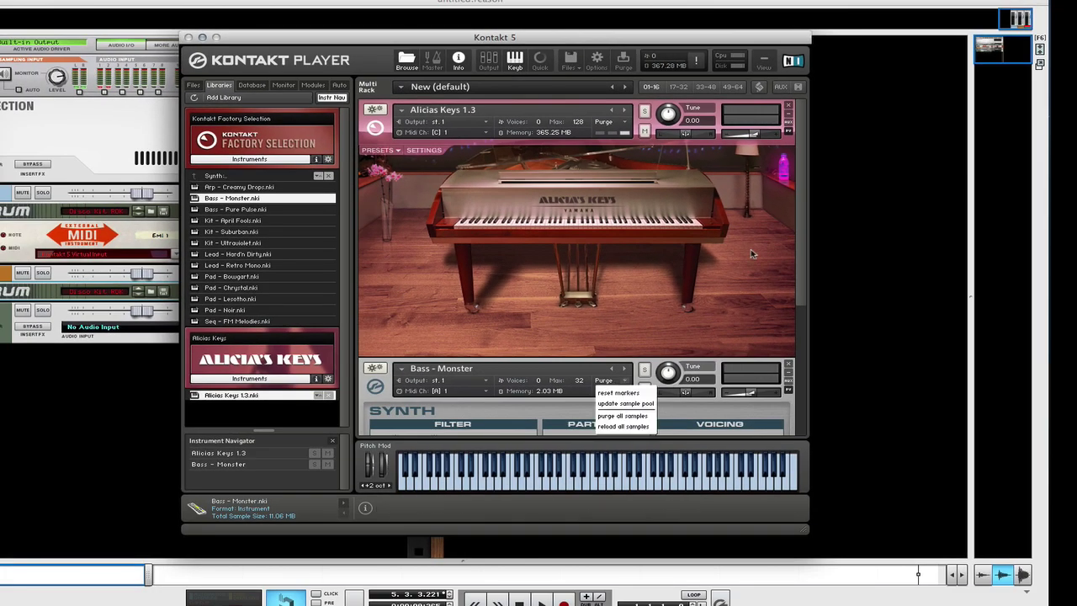
{"action": "left_click", "coordinate": [789, 118]}
{"action": "left_click", "coordinate": [788, 118]}
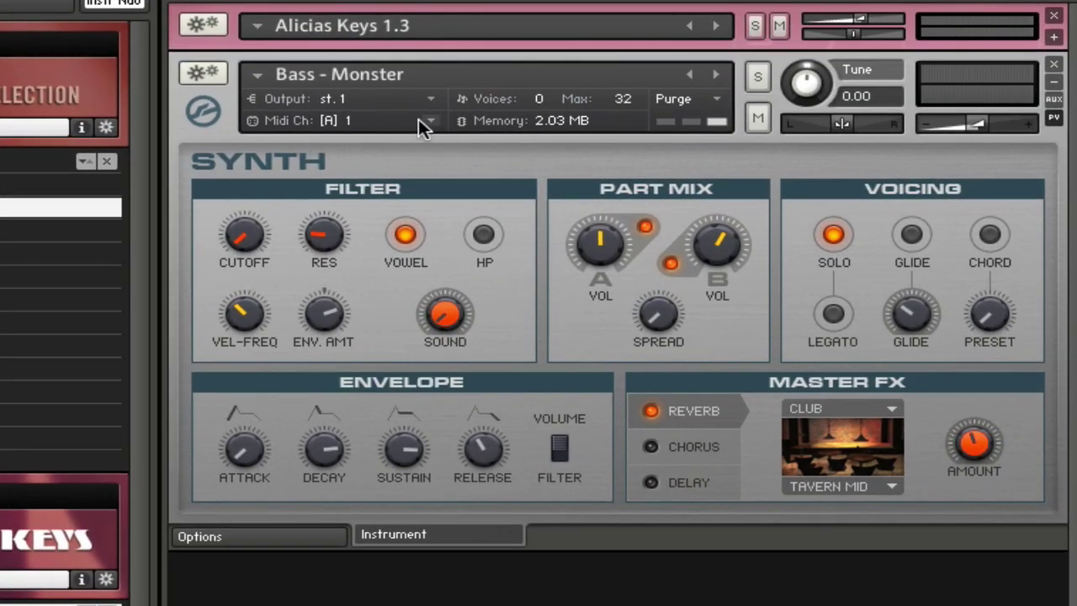
{"action": "left_click", "coordinate": [432, 120]}
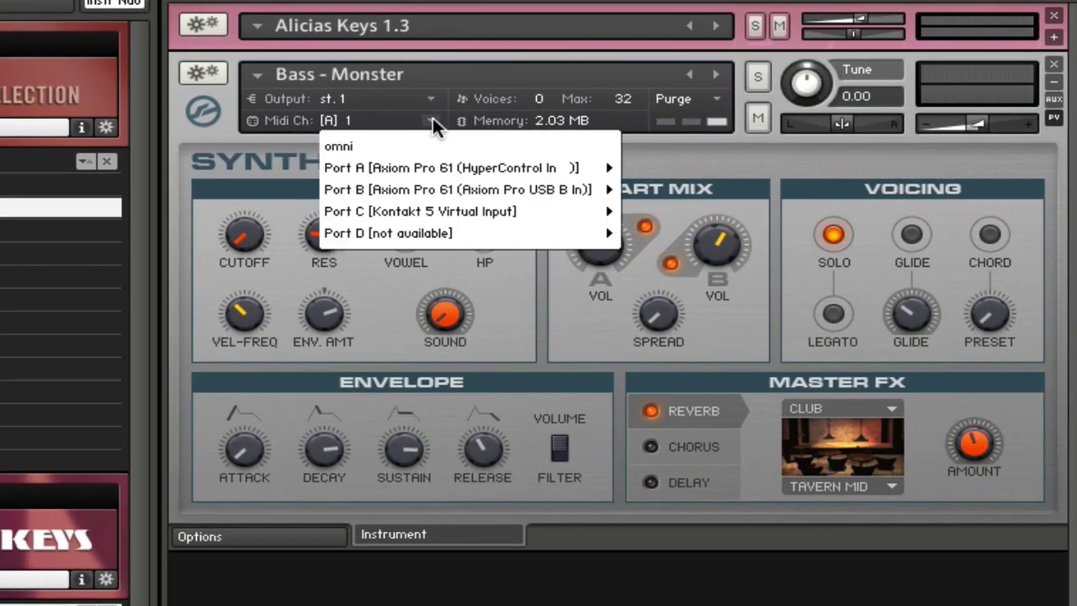
{"action": "mouse_move", "coordinate": [483, 212]}
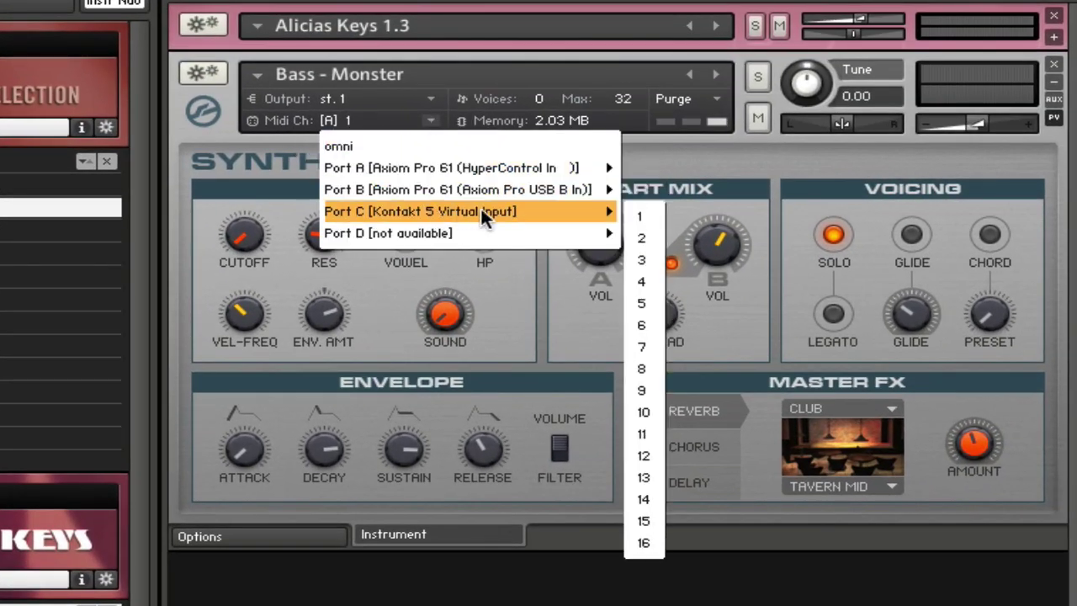
{"action": "left_click", "coordinate": [651, 238]}
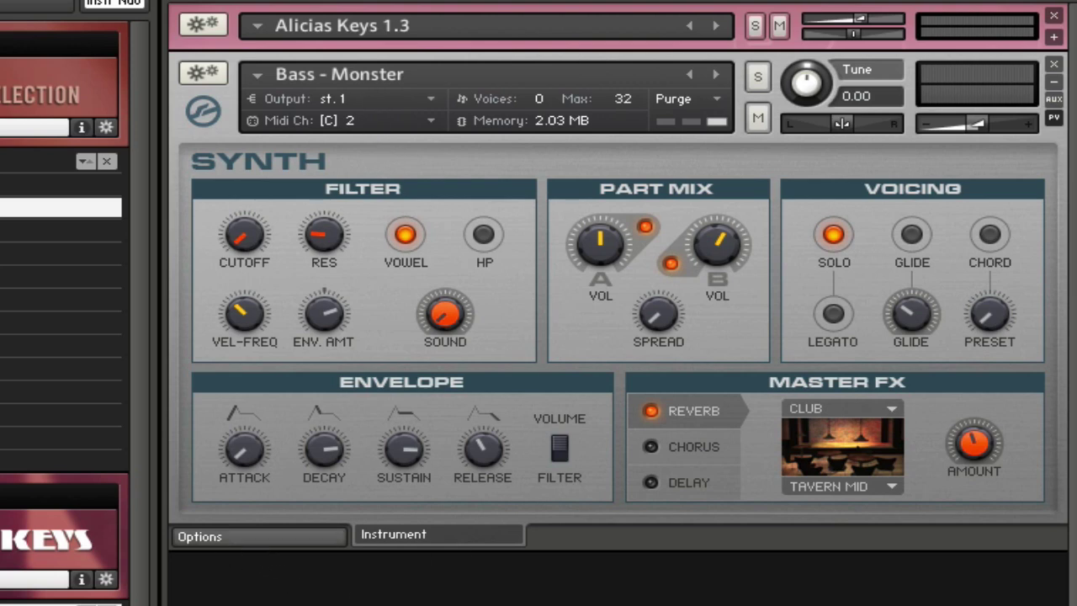
Step: Load Kit - April Fools.nki and set its MIDI channel to Port C, channel 2
{"action": "double_click", "coordinate": [61, 252]}
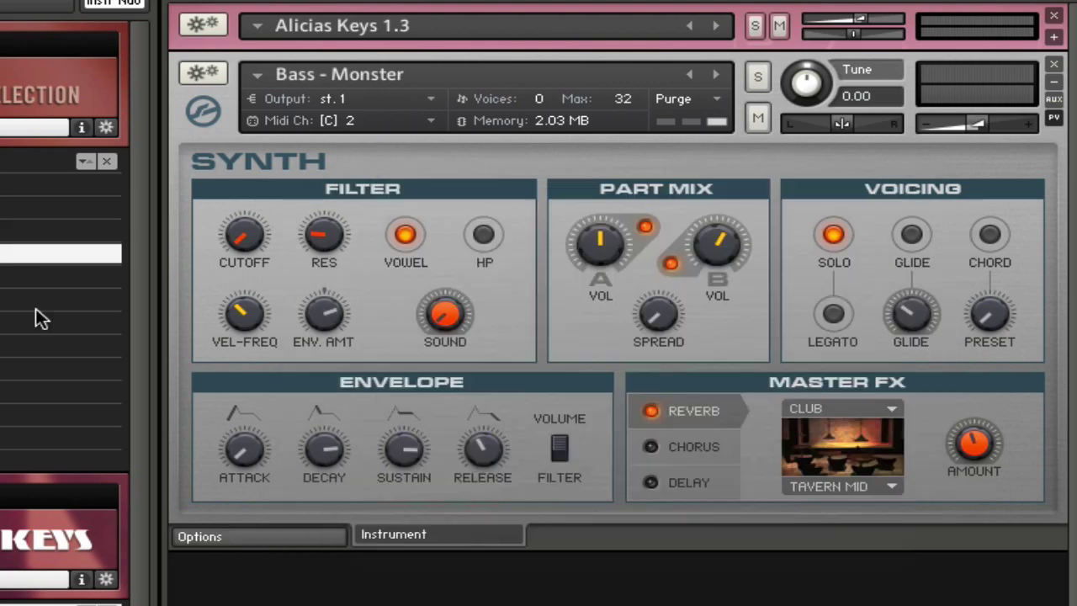
{"action": "scroll", "coordinate": [644, 538], "scroll_direction": "down", "scroll_amount": 5}
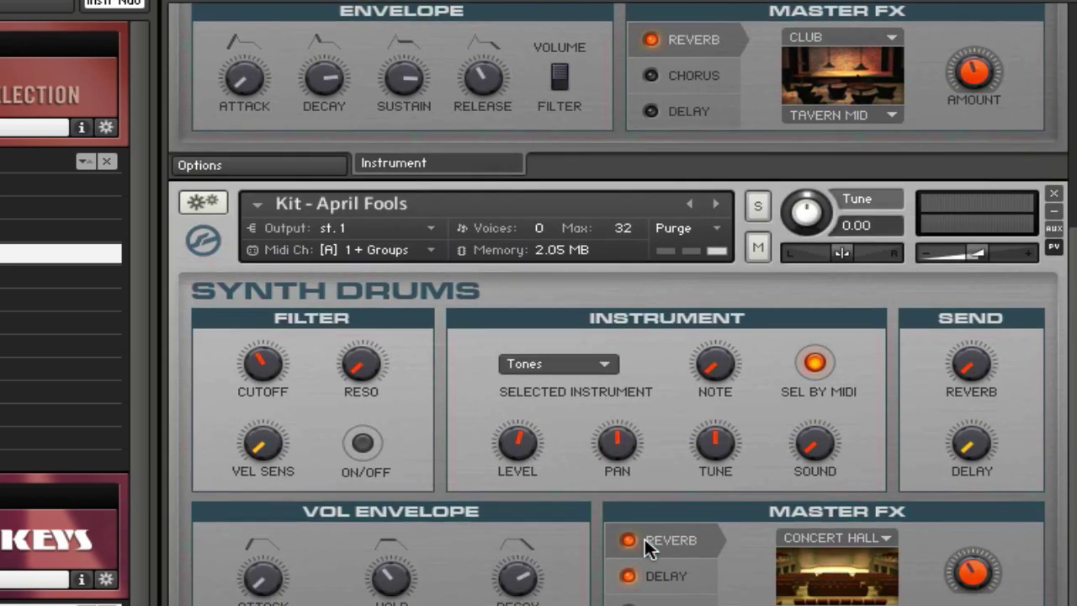
{"action": "left_click", "coordinate": [426, 251]}
{"action": "mouse_move", "coordinate": [432, 339]}
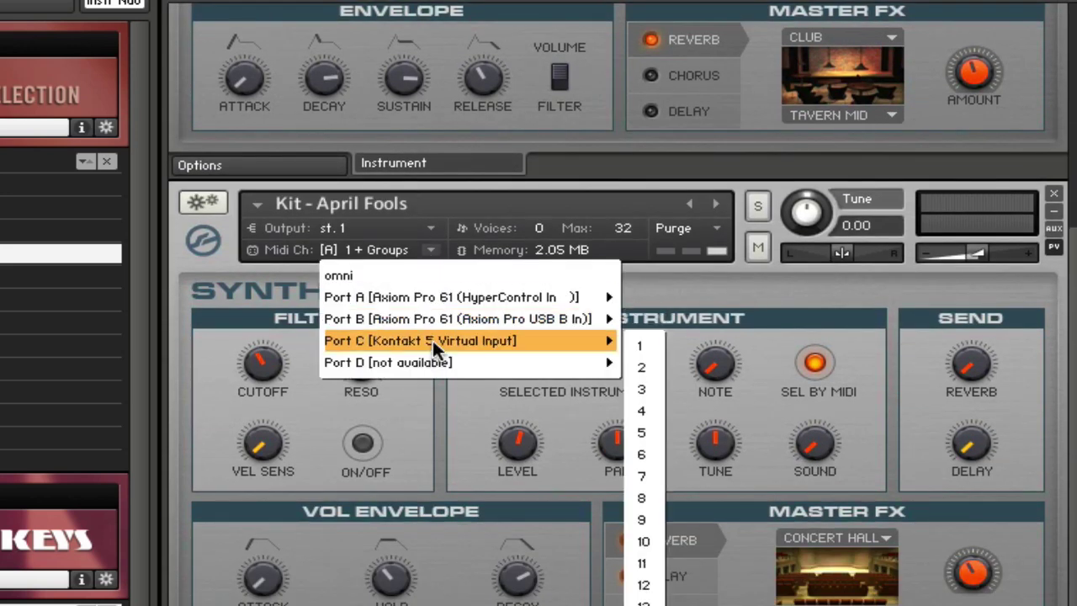
{"action": "left_click", "coordinate": [636, 368]}
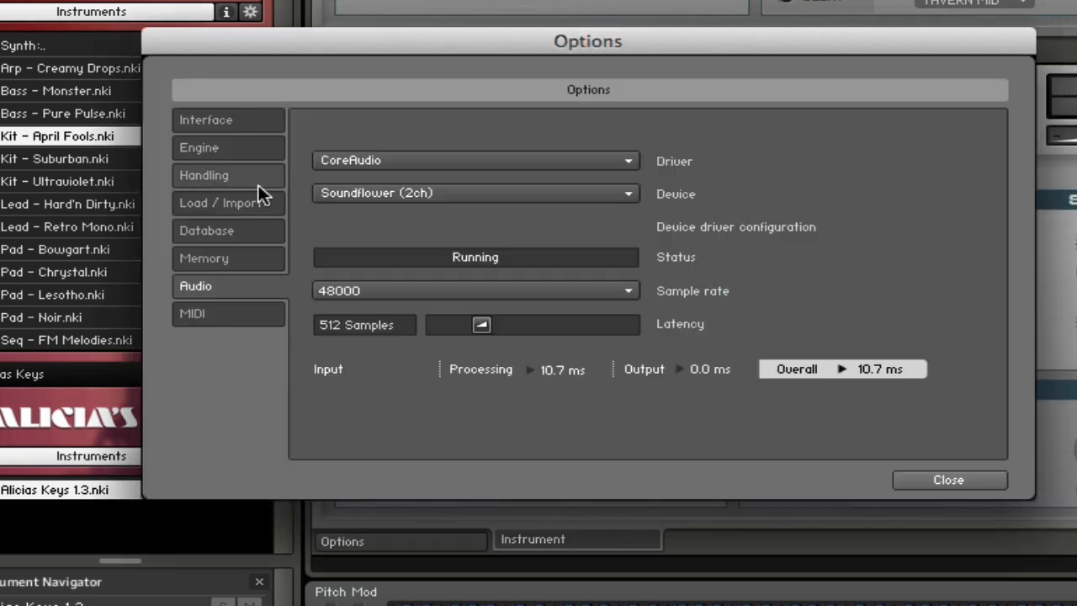
Step: Choose Built-in as Kontakt's audio device and close the audio settings
{"action": "left_click", "coordinate": [627, 193]}
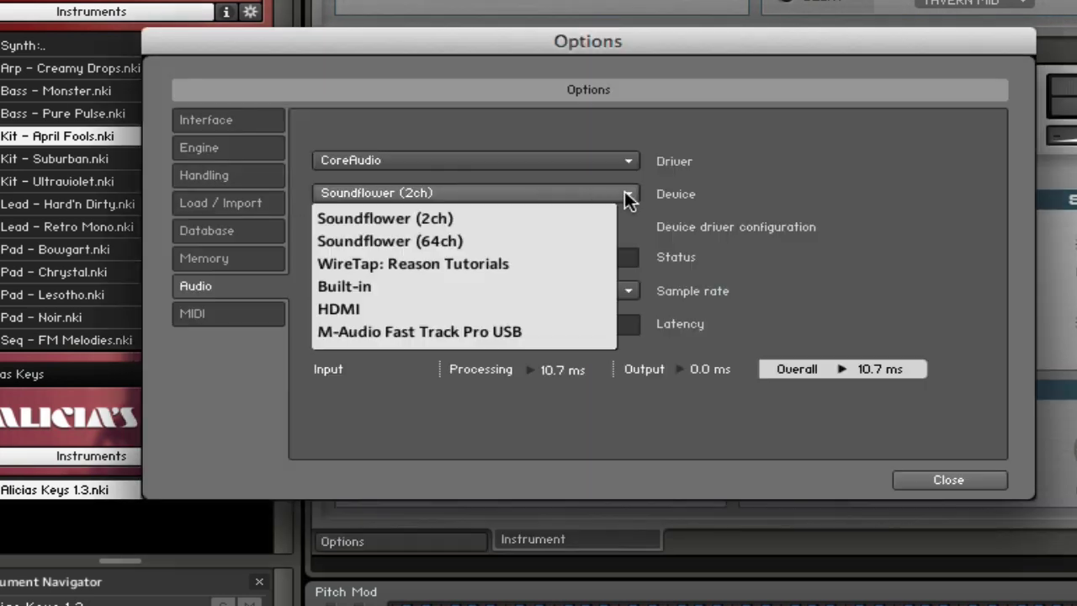
{"action": "left_click", "coordinate": [332, 289]}
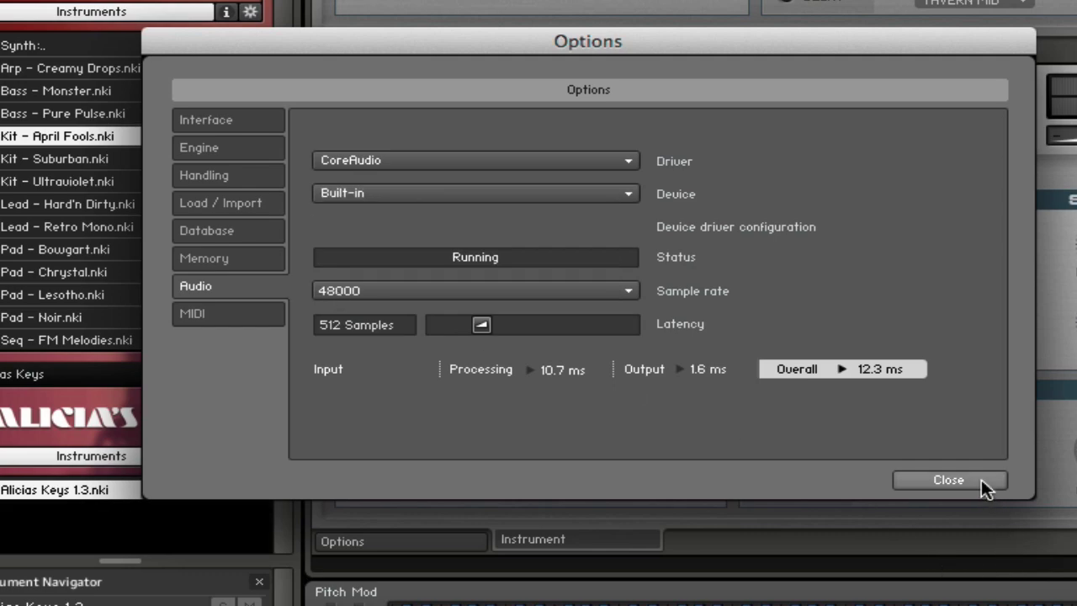
{"action": "left_click", "coordinate": [948, 479]}
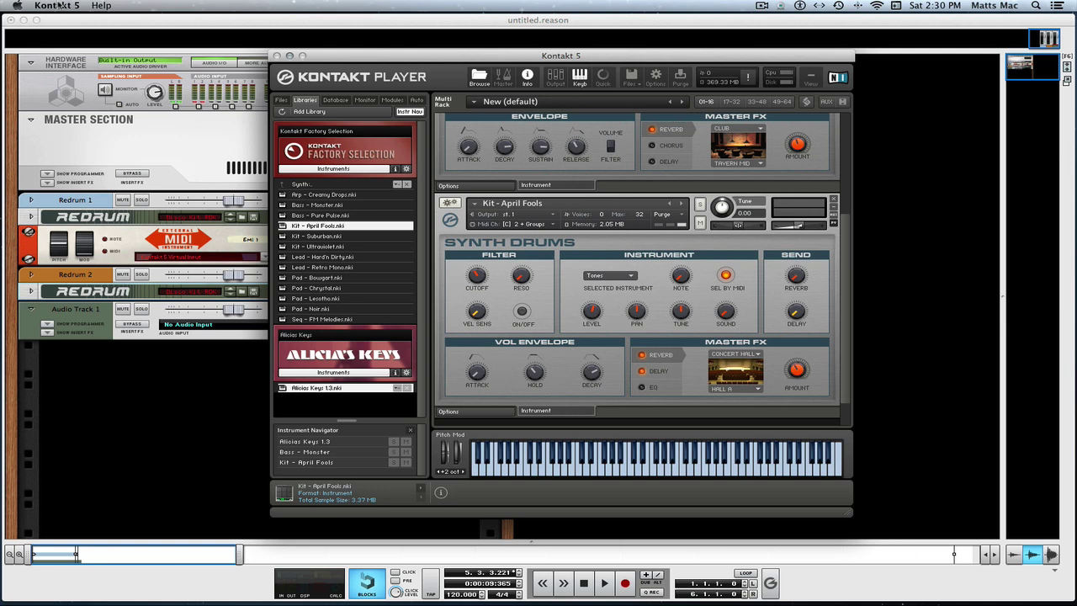
Step: Bring Reason forward and raise EMI 1's MIDI channel from 1 to 2
{"action": "left_click", "coordinate": [62, 27]}
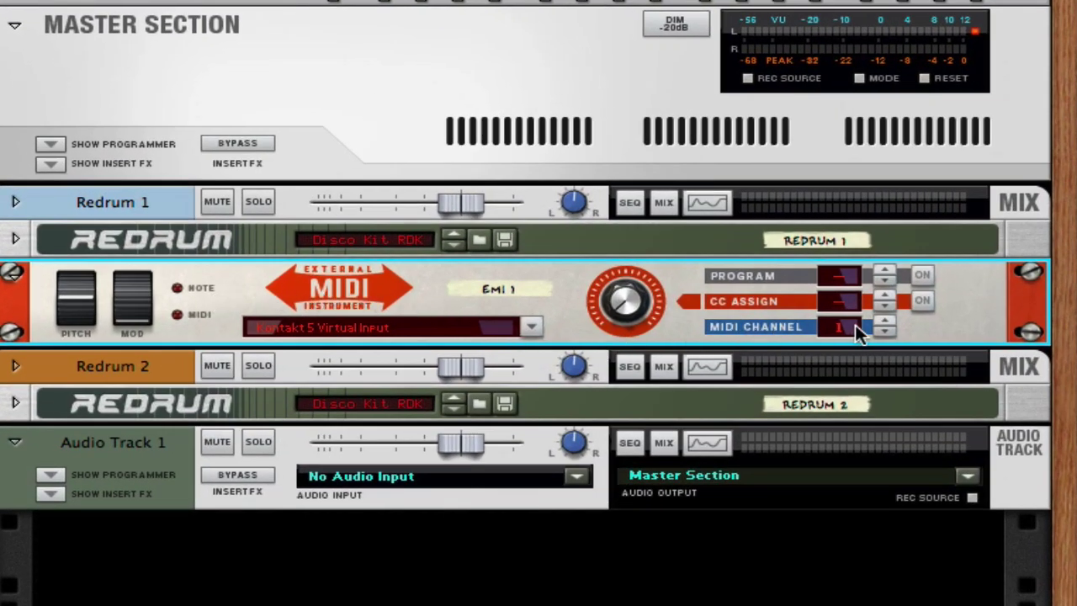
{"action": "left_click", "coordinate": [884, 320]}
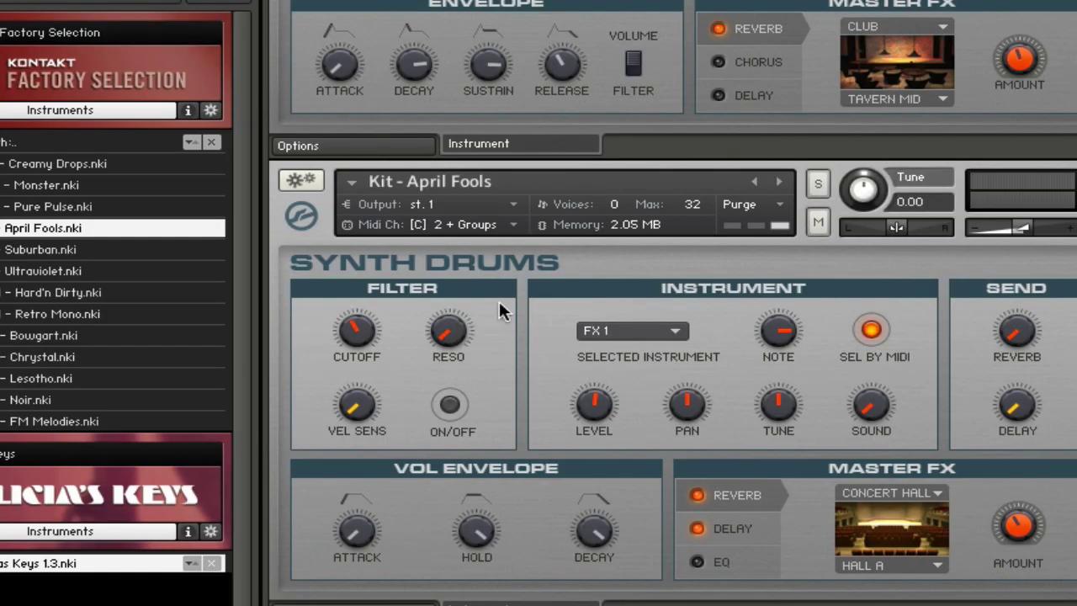
{"action": "scroll", "coordinate": [560, 305], "scroll_direction": "up", "scroll_amount": 5}
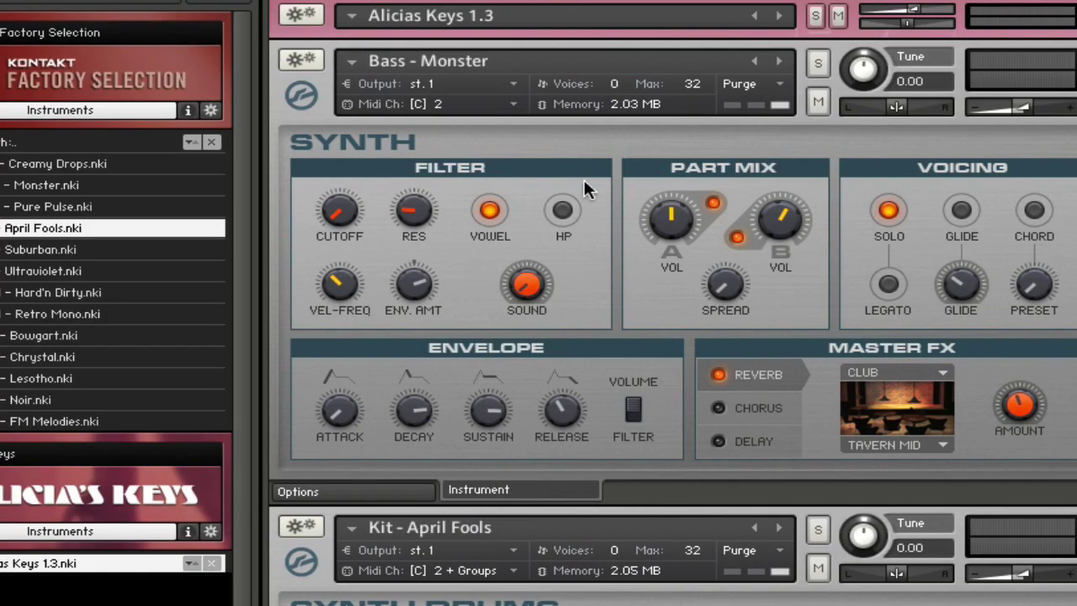
{"action": "left_click", "coordinate": [515, 104]}
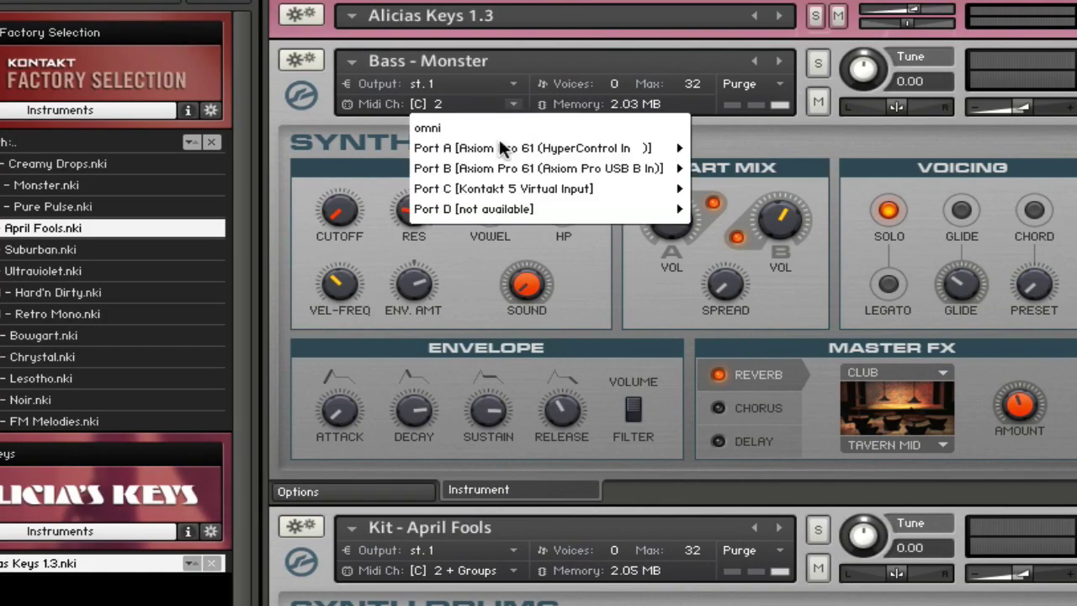
{"action": "mouse_move", "coordinate": [488, 184]}
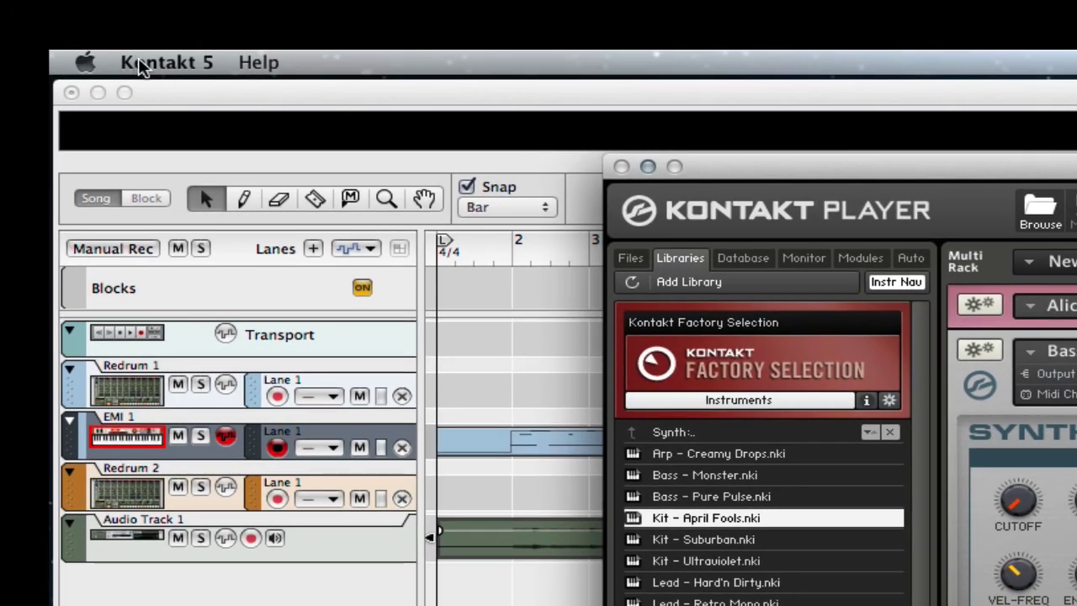
Step: Select Soundflower (2ch) as the Device on Kontakt 5's Audio preferences page
{"action": "left_click", "coordinate": [151, 63]}
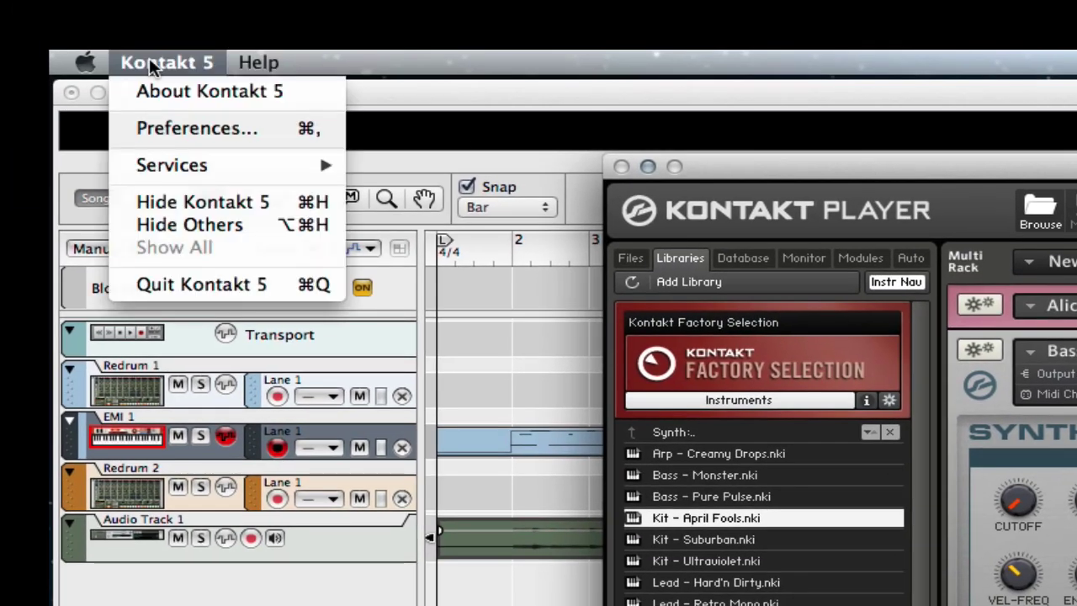
{"action": "left_click", "coordinate": [177, 128]}
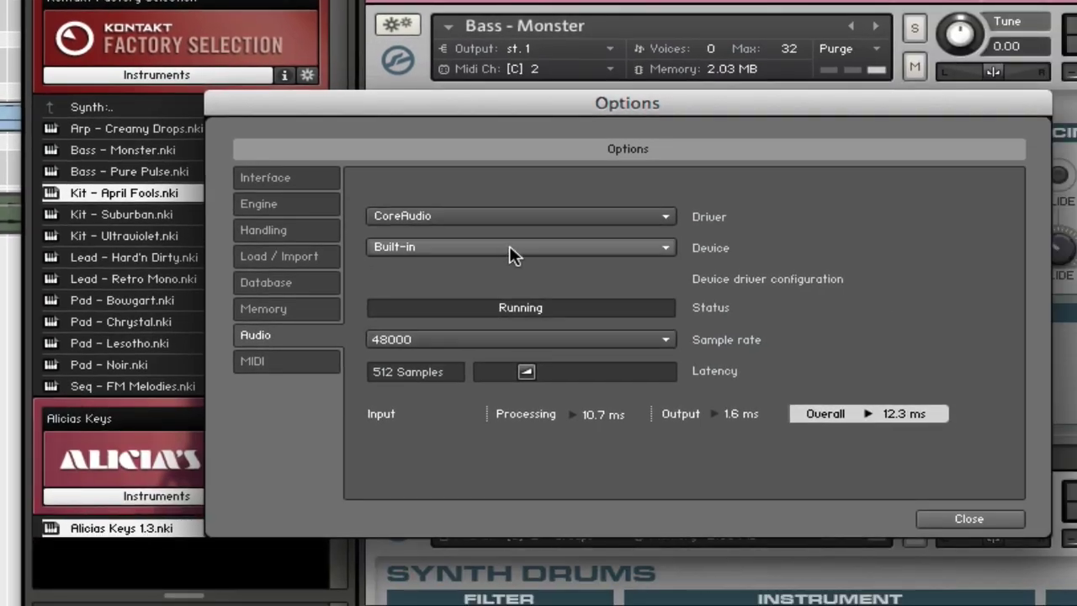
{"action": "left_click", "coordinate": [508, 246]}
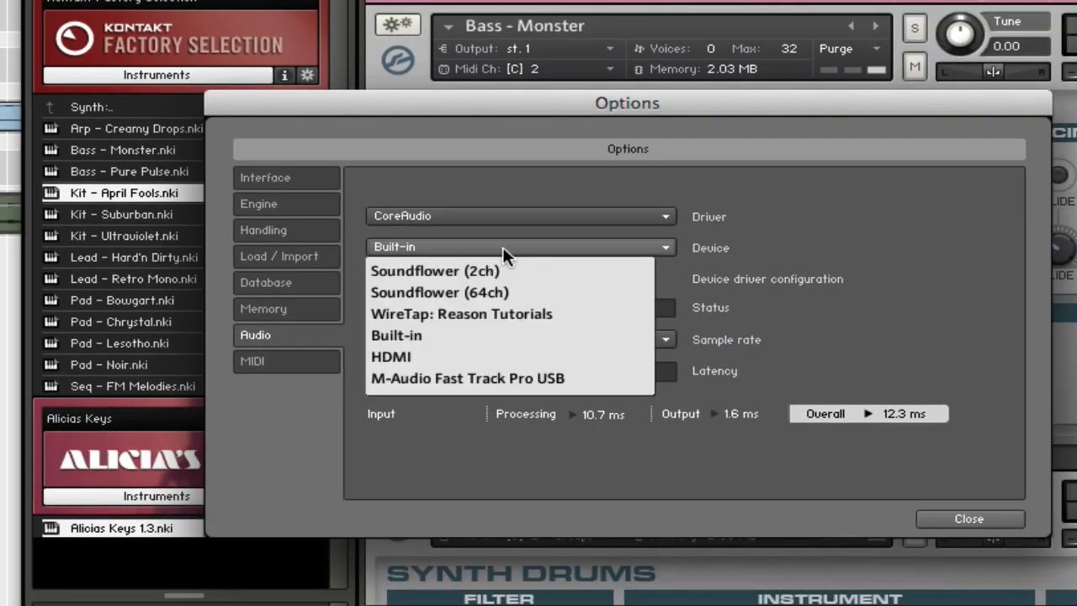
{"action": "left_click", "coordinate": [468, 271]}
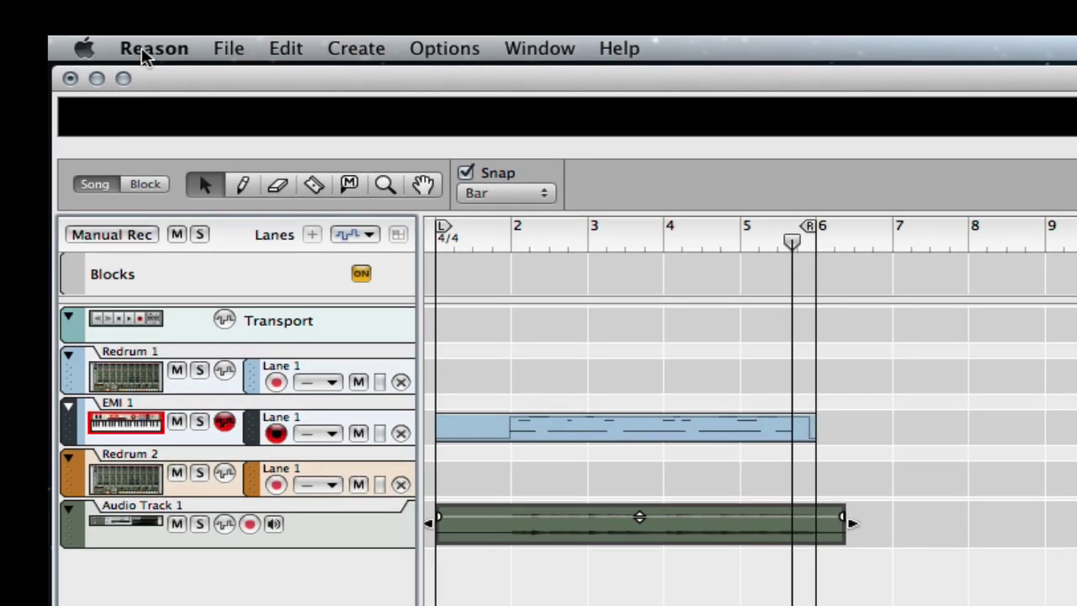
Step: In Reason's Audio preferences, set the audio device to Soundflower (2ch)
{"action": "left_click", "coordinate": [144, 50]}
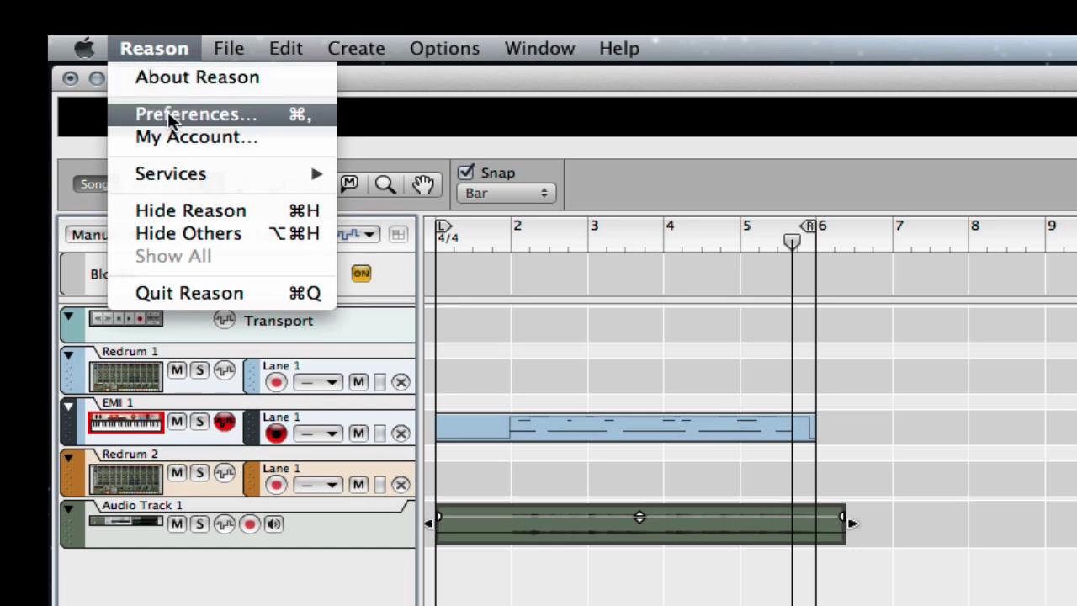
{"action": "left_click", "coordinate": [142, 112]}
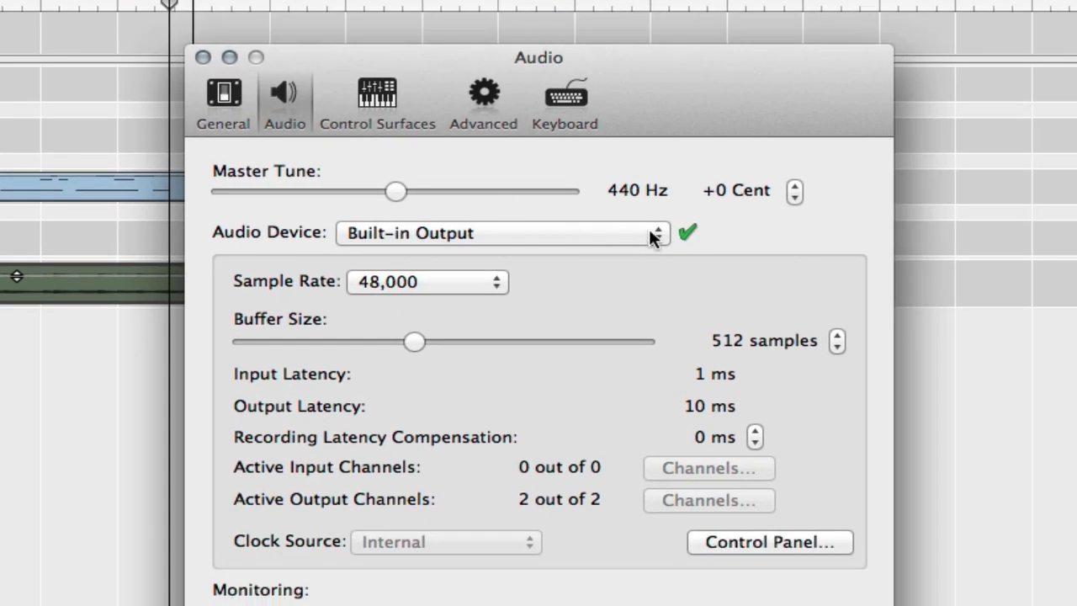
{"action": "left_click", "coordinate": [649, 231]}
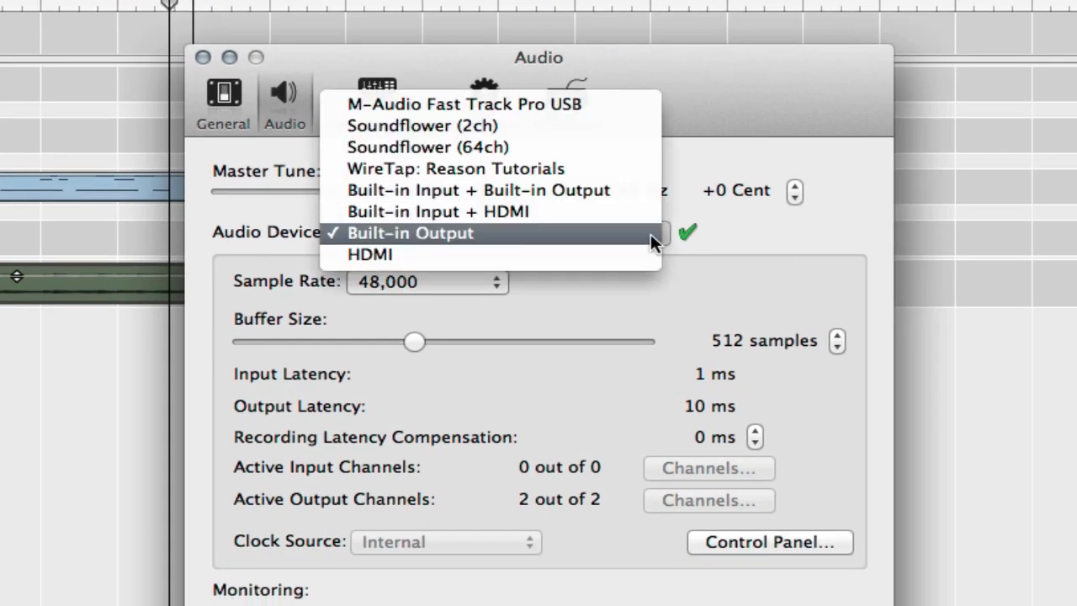
{"action": "left_click", "coordinate": [367, 126]}
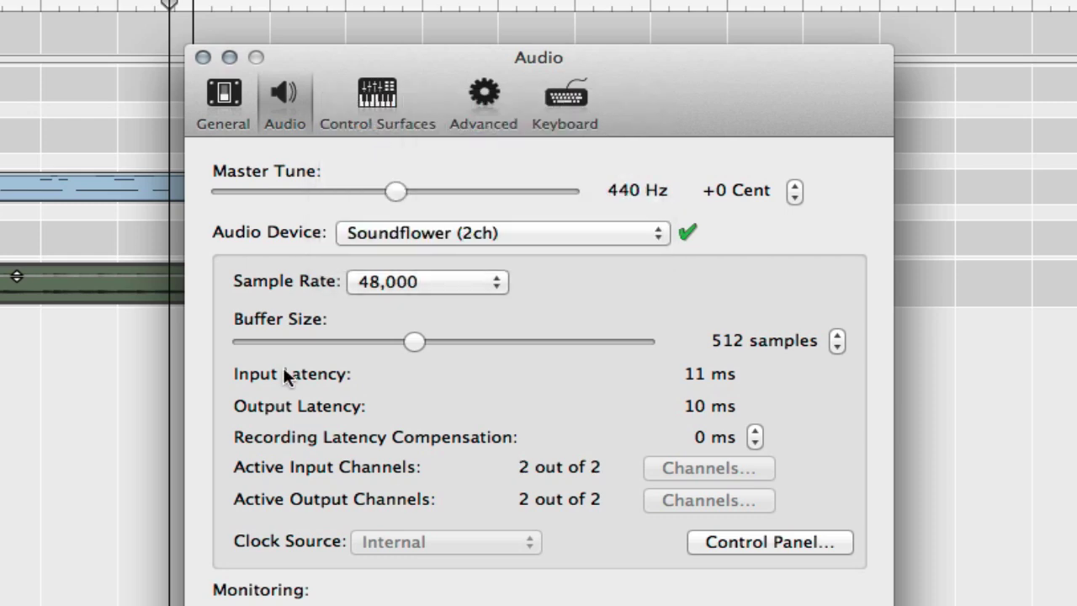
{"action": "left_click", "coordinate": [203, 57]}
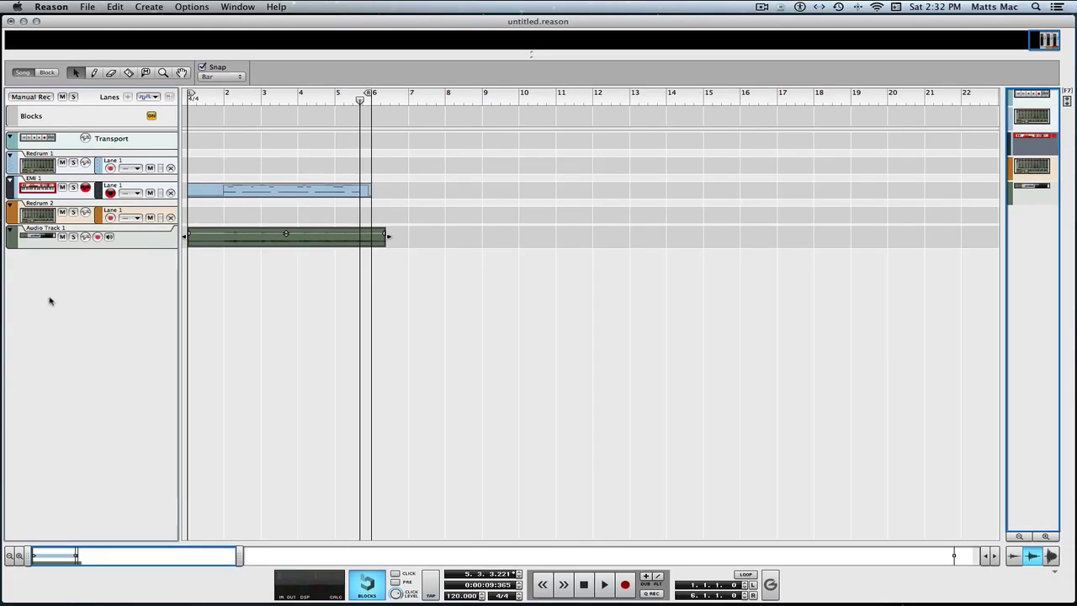
{"action": "left_click", "coordinate": [138, 243]}
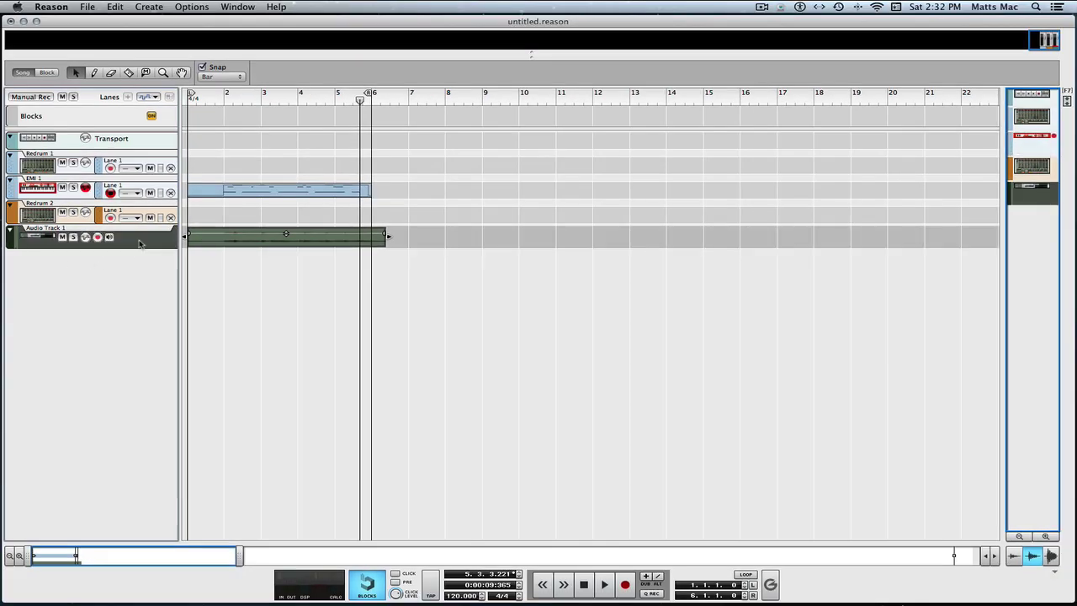
{"action": "key", "text": "F6"}
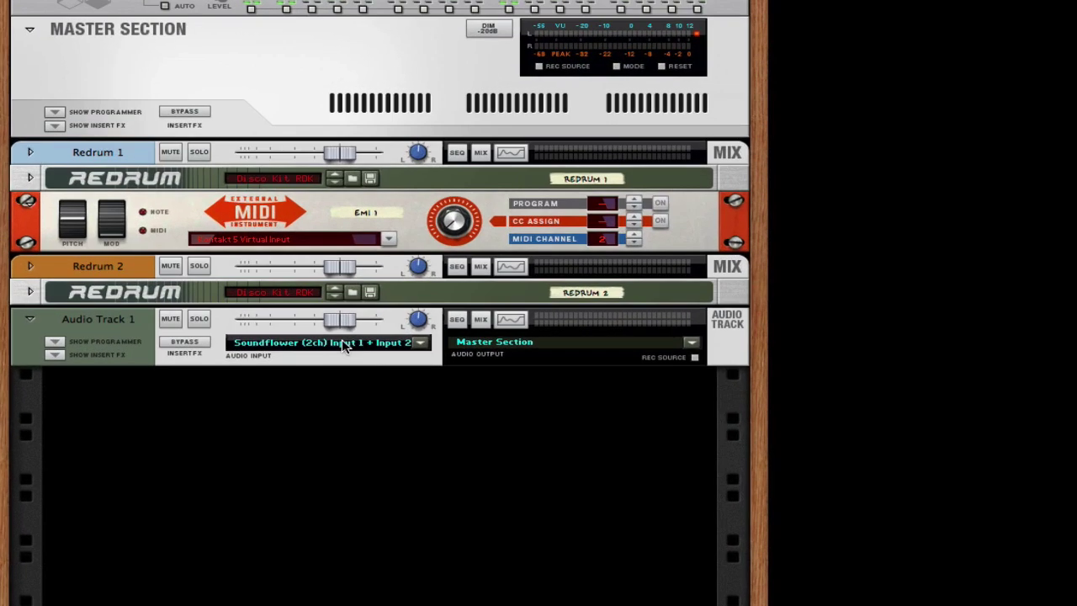
{"action": "left_click", "coordinate": [234, 324]}
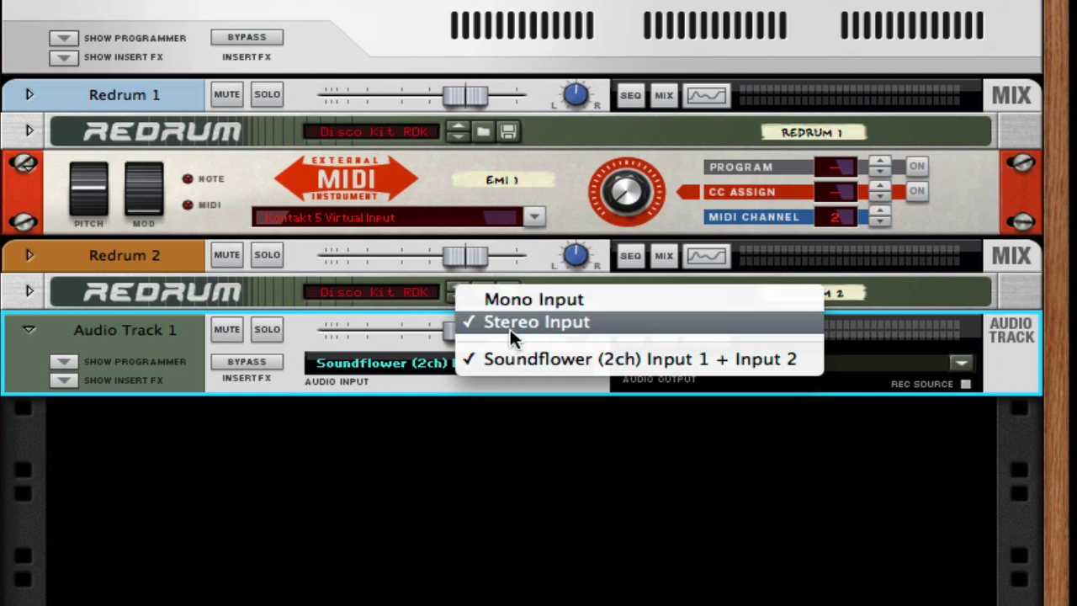
{"action": "left_click", "coordinate": [553, 551]}
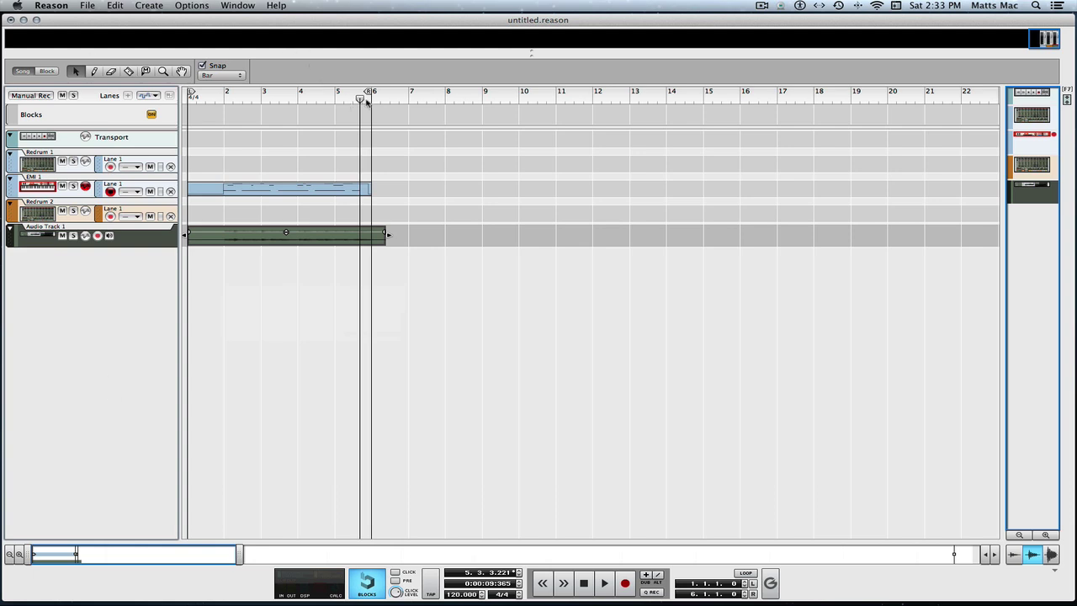
Step: Drag the song position marker in the sequencer ruler back to bar 1
{"action": "left_click_drag", "start_coordinate": [361, 98], "coordinate": [187, 98]}
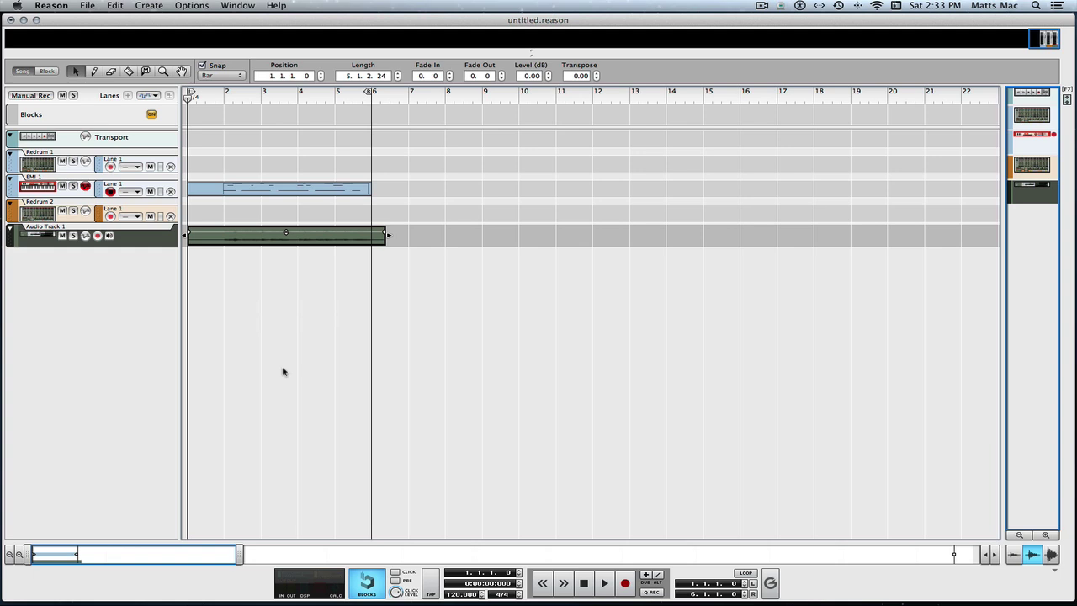